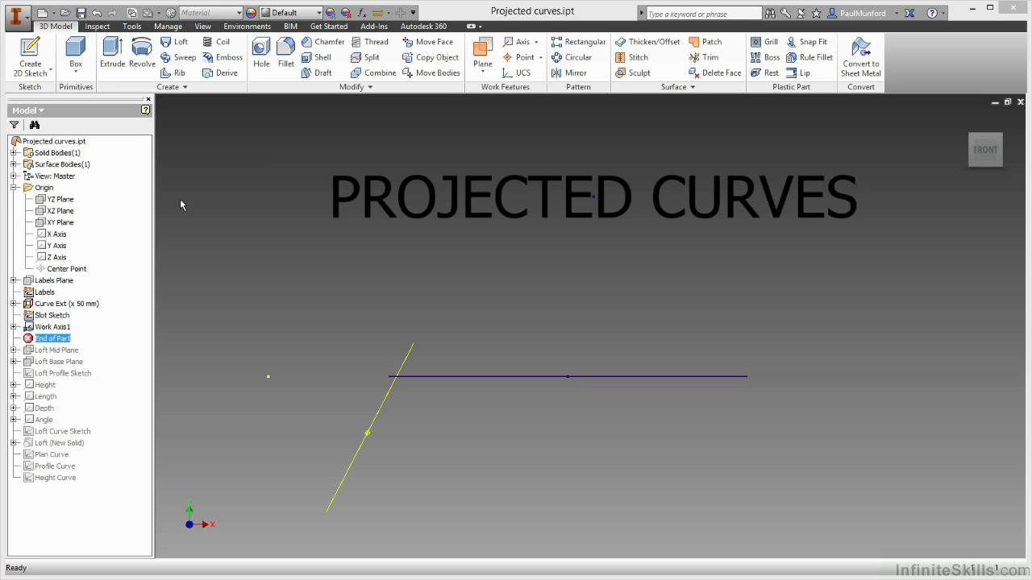
- Switch to the isometric home view showing the curved surface and three slot outlines
{"action": "key", "text": "F6"}
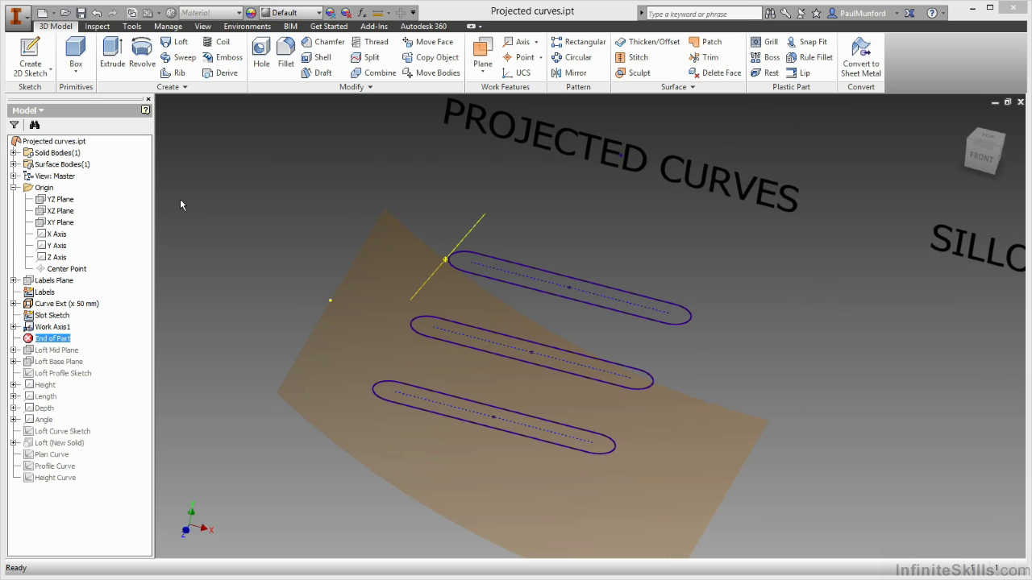
- Start a 3D sketch and project the upper slot onto the curved surface along Work Axis1
{"action": "left_click", "coordinate": [46, 75]}
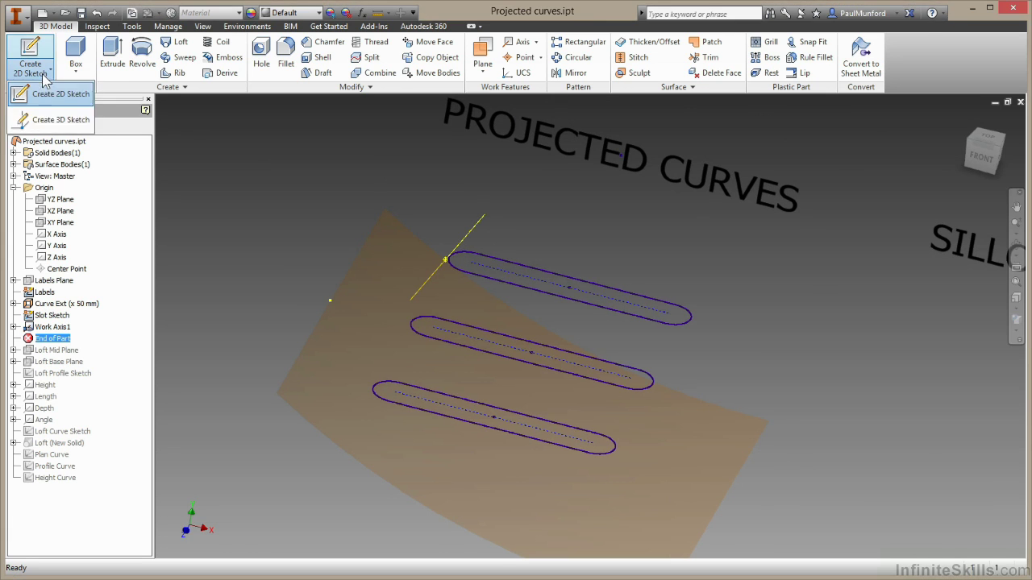
{"action": "left_click", "coordinate": [46, 121]}
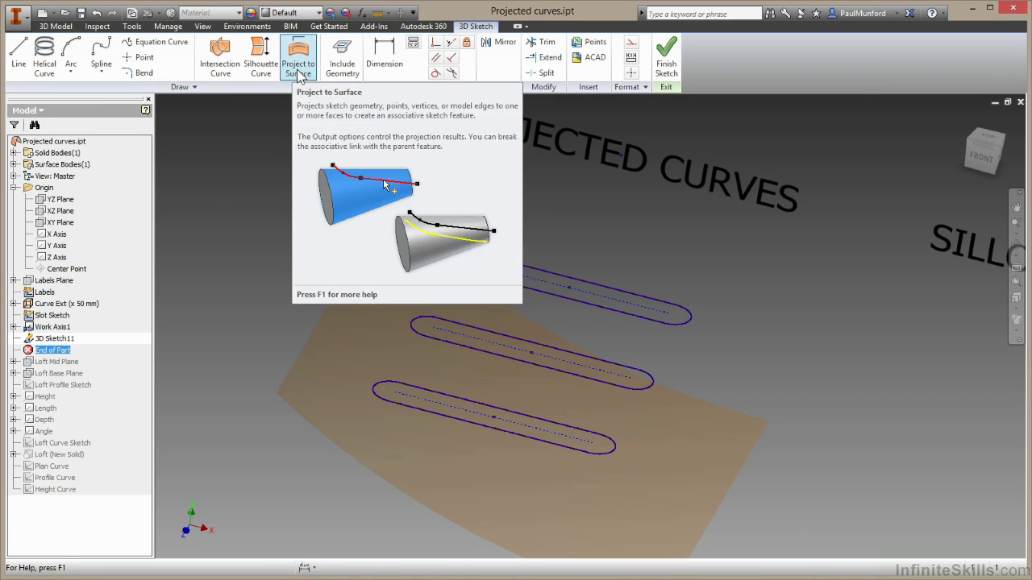
{"action": "left_click", "coordinate": [298, 71]}
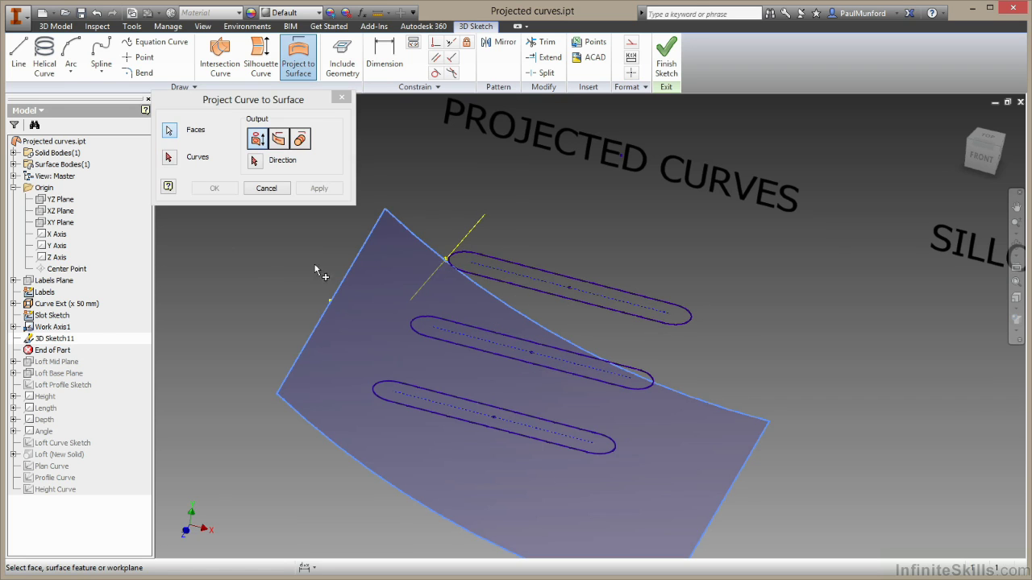
{"action": "left_click", "coordinate": [168, 157]}
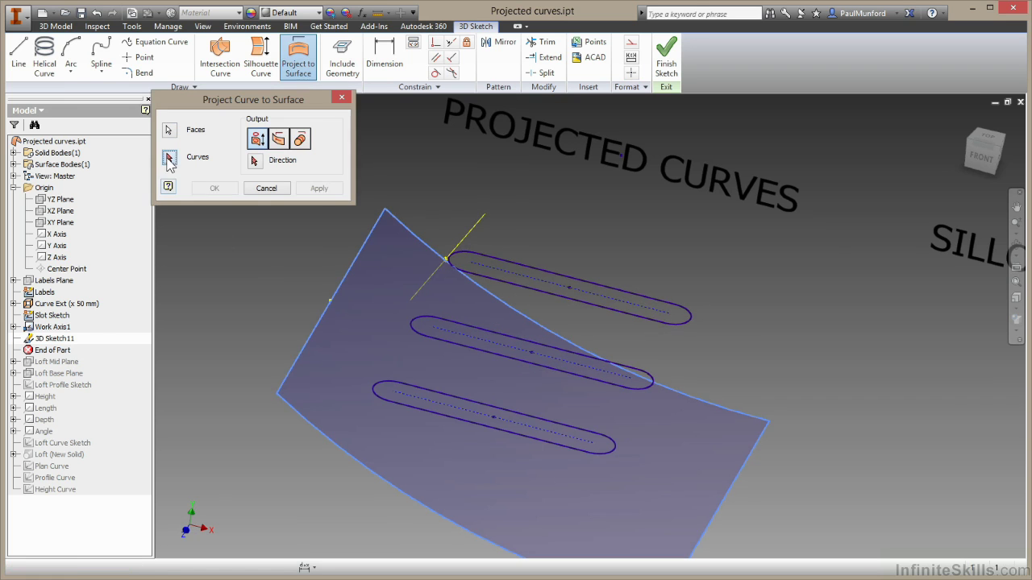
{"action": "left_click", "coordinate": [459, 256]}
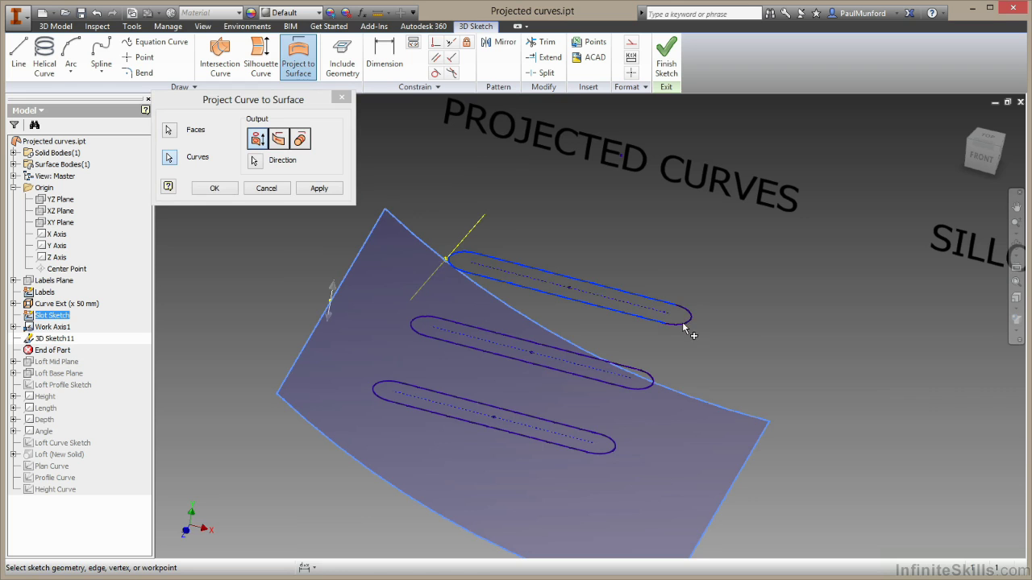
{"action": "mouse_move", "coordinate": [255, 164]}
{"action": "middle_mouse_down", "text": "shift"}
{"action": "mouse_move", "coordinate": [311, 265]}
{"action": "mouse_move", "coordinate": [323, 318]}
{"action": "mouse_move", "coordinate": [326, 279]}
{"action": "mouse_move", "coordinate": [262, 170]}
{"action": "middle_mouse_up", "text": "shift"}
{"action": "left_click", "coordinate": [255, 161]}
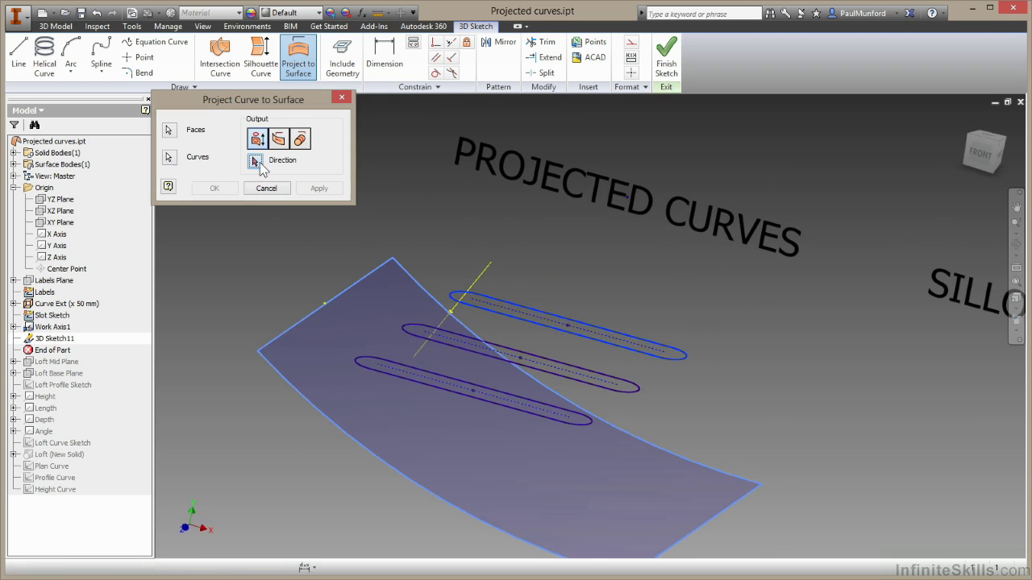
{"action": "left_click", "coordinate": [482, 276]}
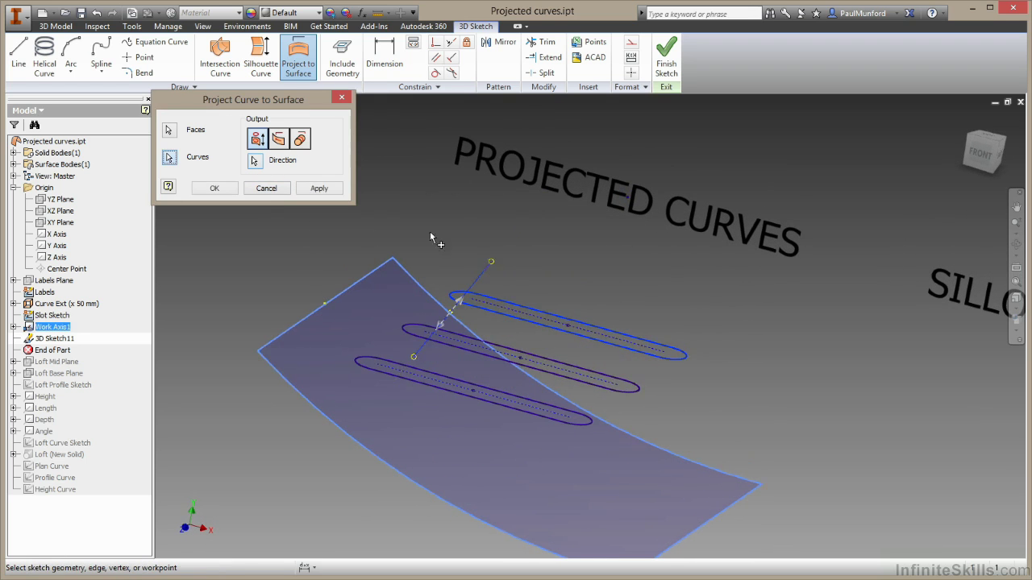
{"action": "middle_click_drag", "start_coordinate": [432, 237], "coordinate": [410, 220], "text": "shift"}
{"action": "left_click", "coordinate": [320, 188]}
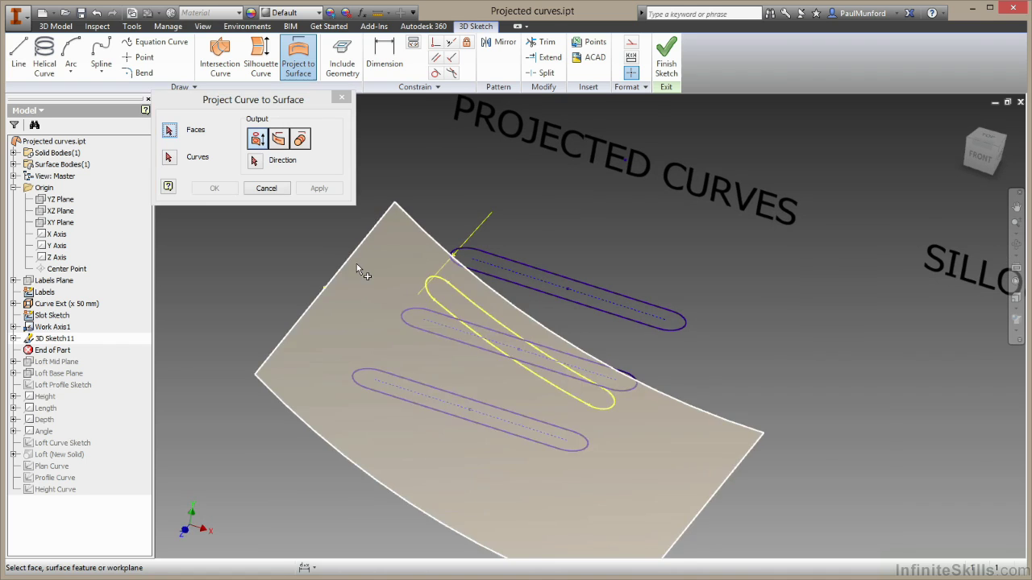
- Project the middle slot onto the curved surface with the Project to closest point output
{"action": "left_click", "coordinate": [357, 266]}
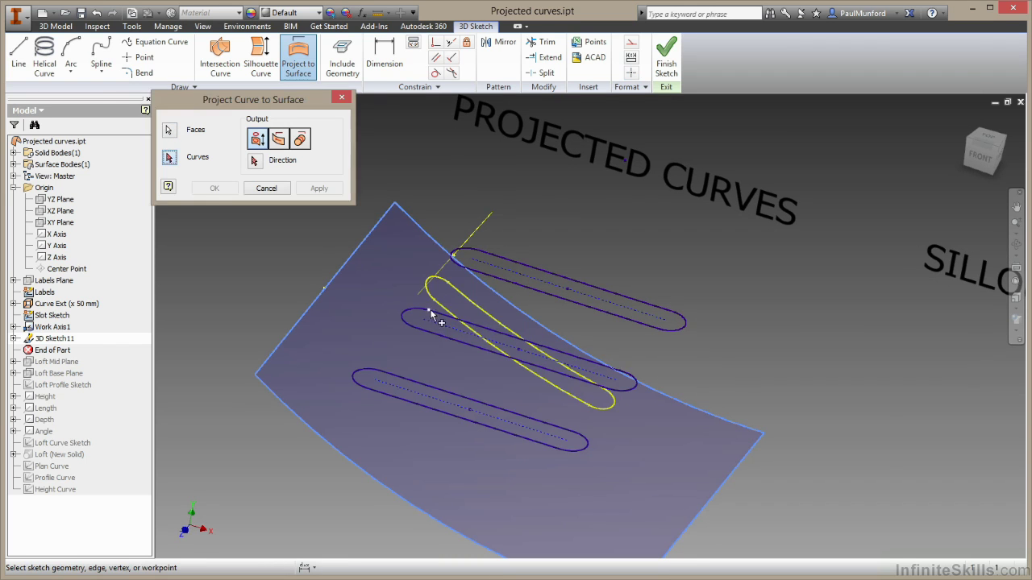
{"action": "left_click", "coordinate": [447, 336]}
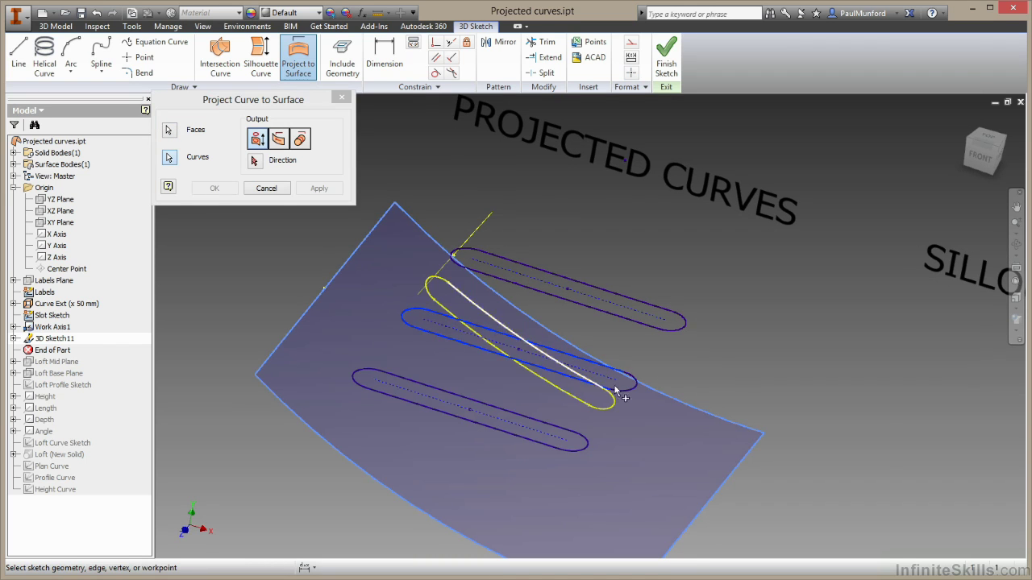
{"action": "left_click", "coordinate": [637, 389]}
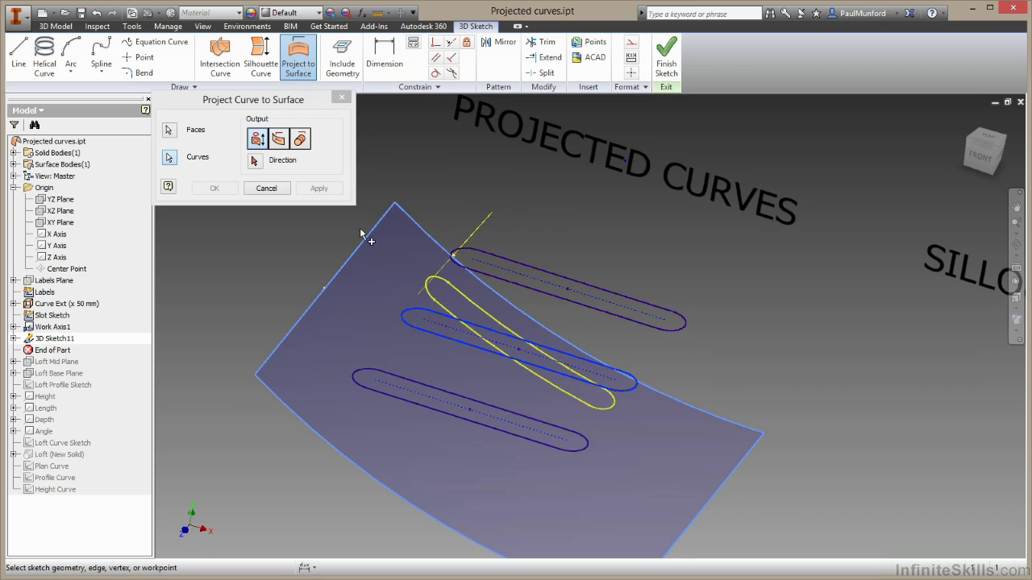
{"action": "left_click", "coordinate": [279, 141]}
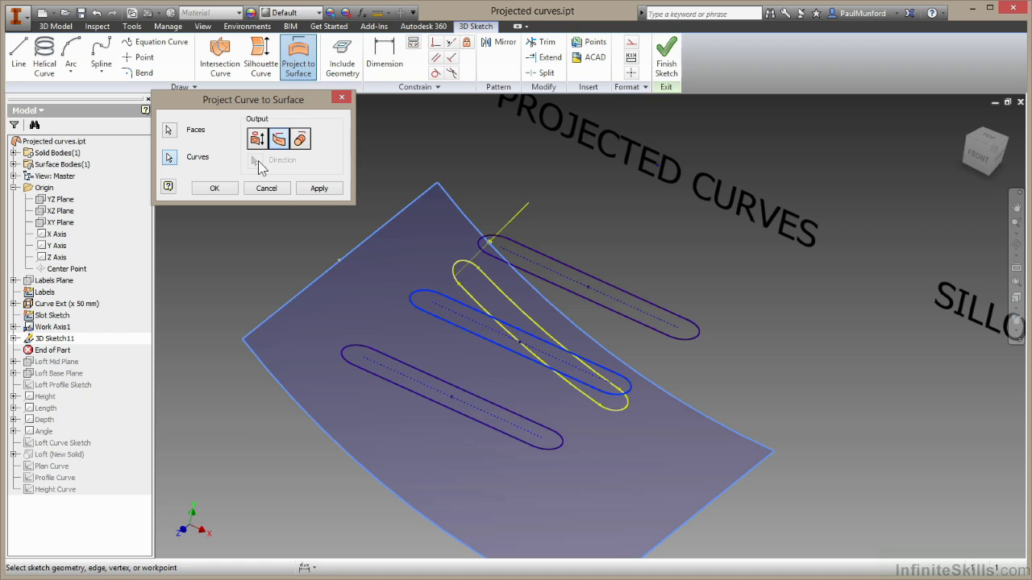
{"action": "left_click", "coordinate": [321, 189]}
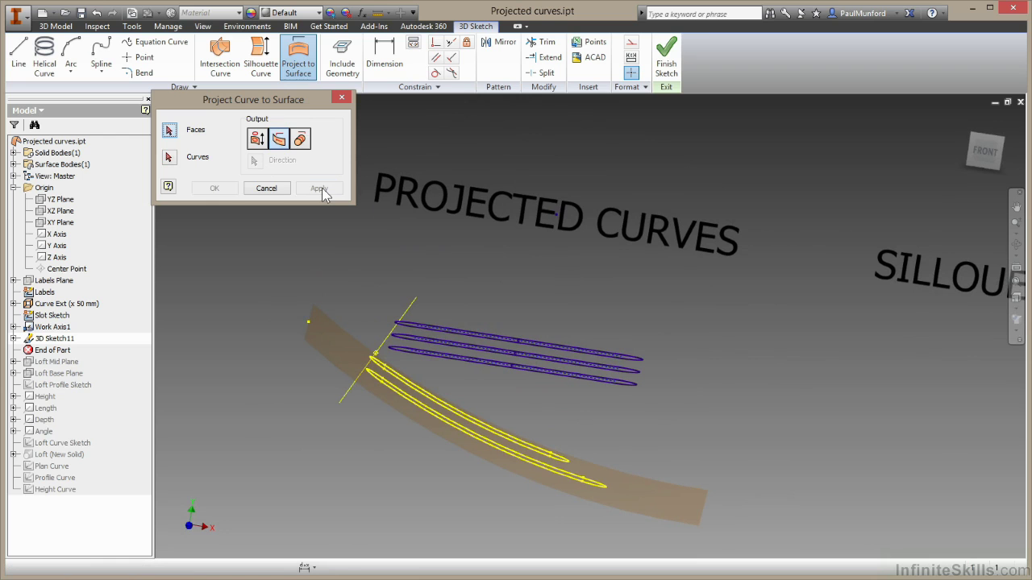
- Finish the 3D sketch and place a work axis on each projected slot curve
{"action": "left_click", "coordinate": [282, 188]}
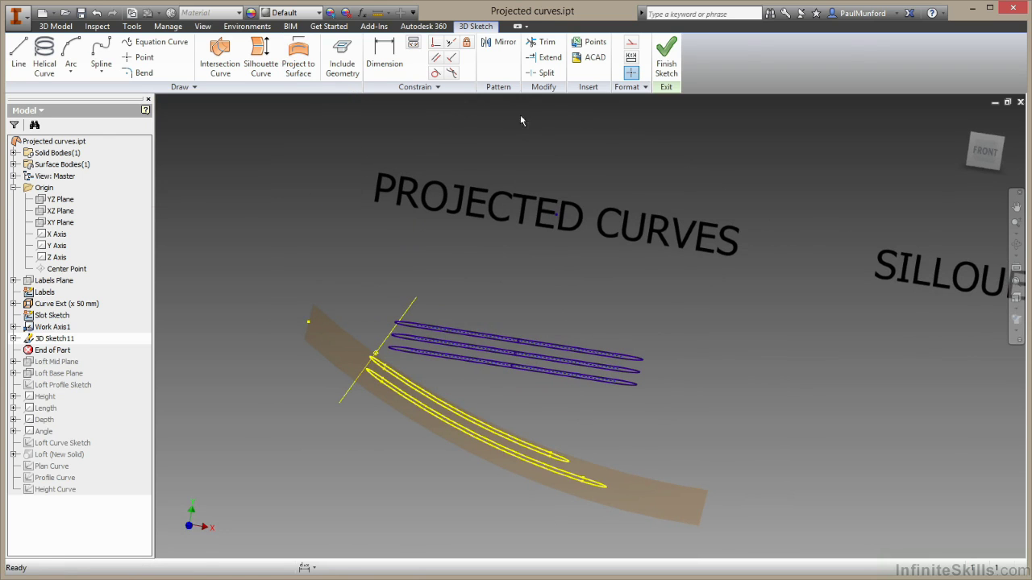
{"action": "left_click", "coordinate": [667, 64]}
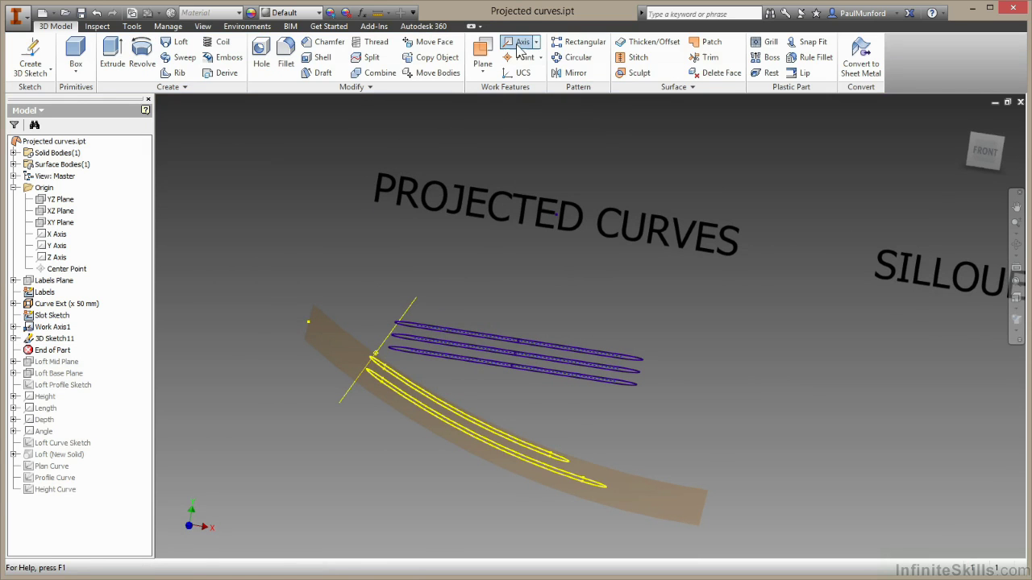
{"action": "left_click", "coordinate": [520, 46]}
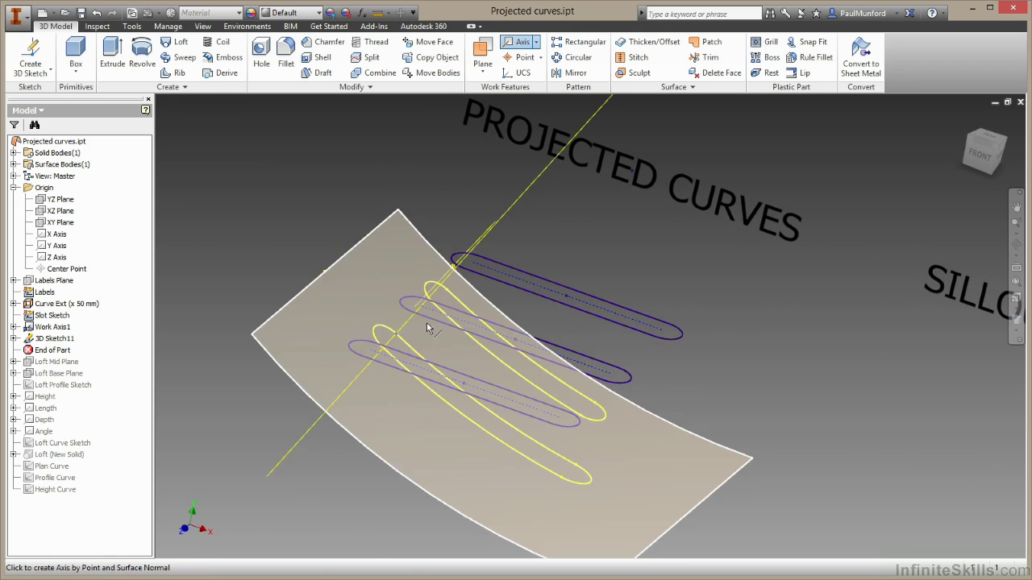
{"action": "middle_click_drag", "start_coordinate": [427, 327], "coordinate": [451, 287], "text": "shift"}
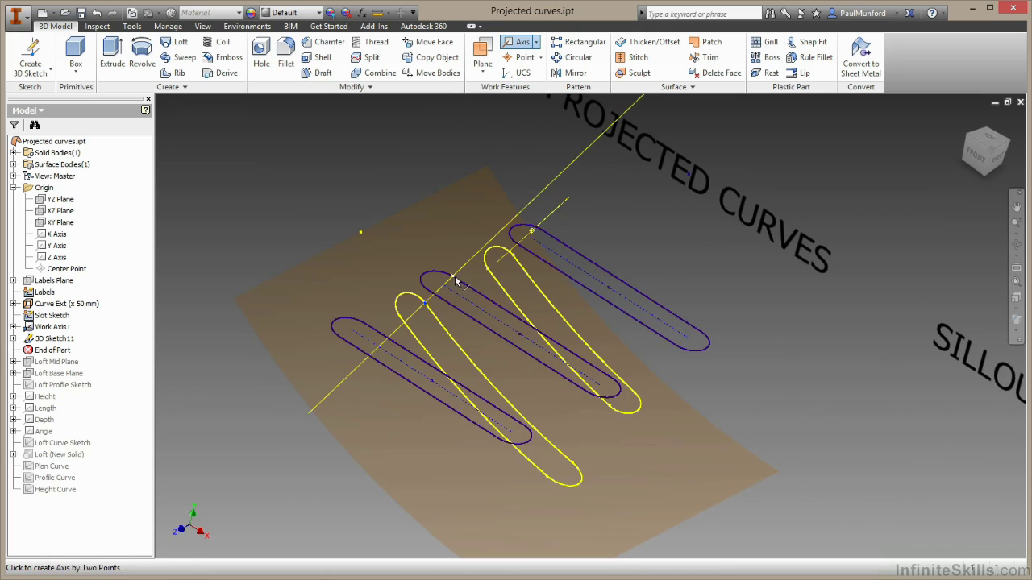
{"action": "left_click", "coordinate": [456, 280]}
{"action": "right_click", "coordinate": [657, 350]}
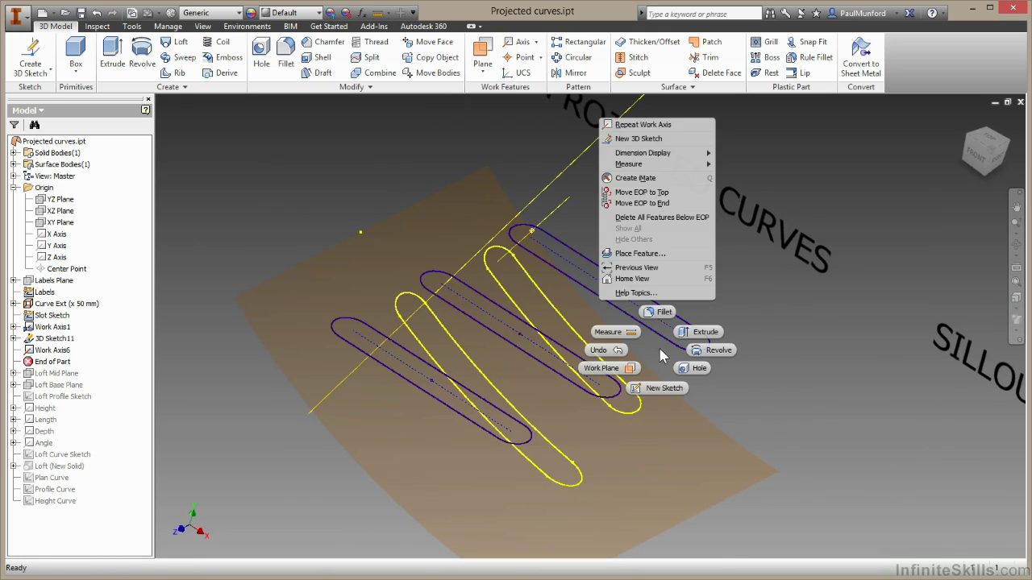
{"action": "left_click", "coordinate": [659, 125]}
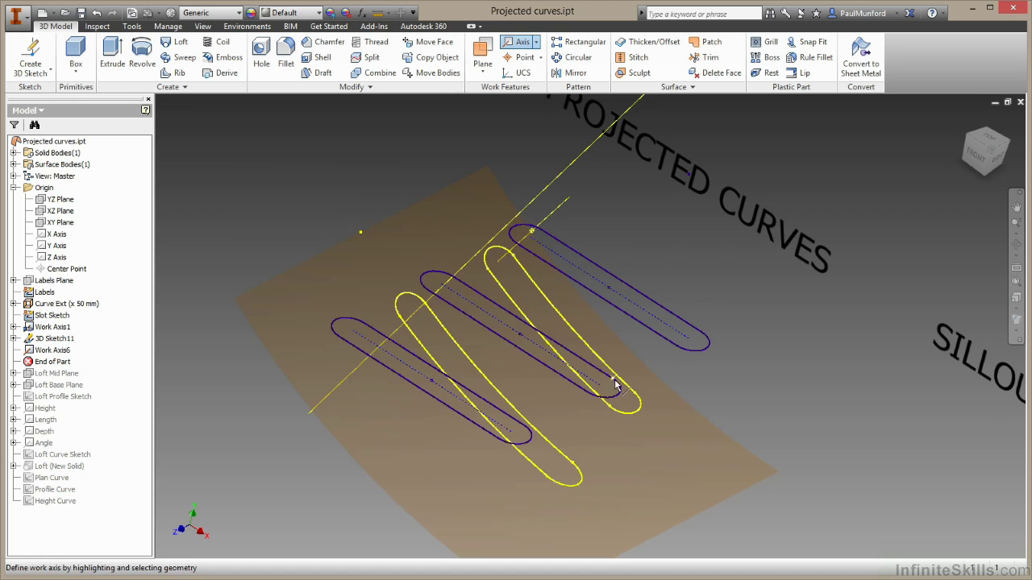
{"action": "left_click", "coordinate": [574, 467]}
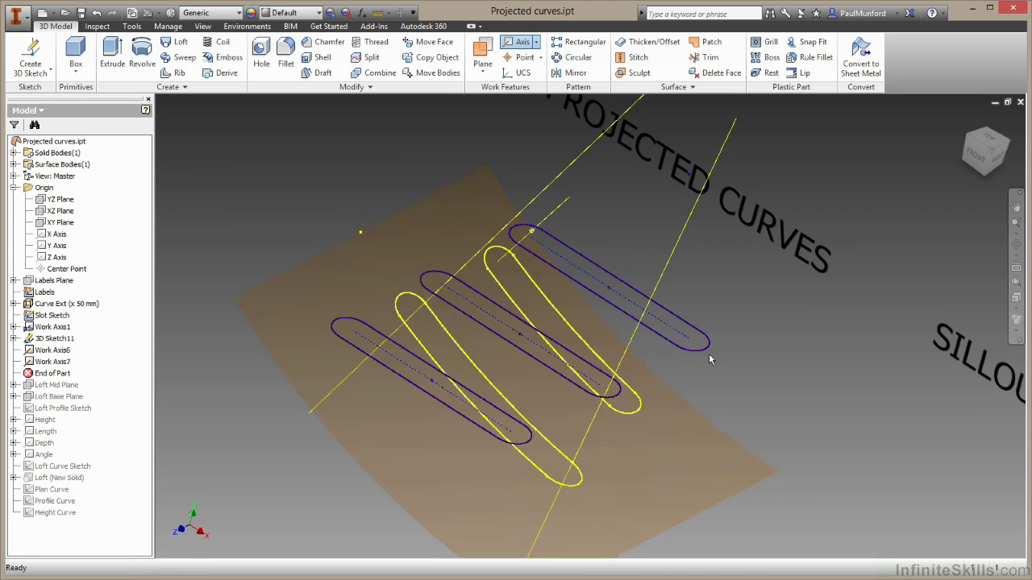
{"action": "key", "text": "F5"}
- Check the front view, undo both work axes, and return to the home view
{"action": "left_click", "coordinate": [984, 153]}
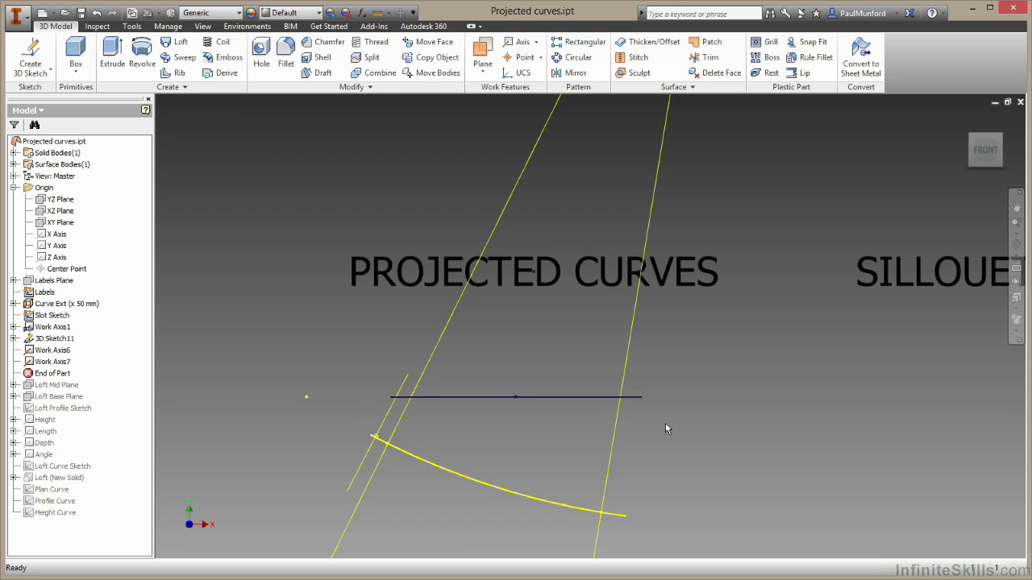
{"action": "key", "text": "ctrl+z"}
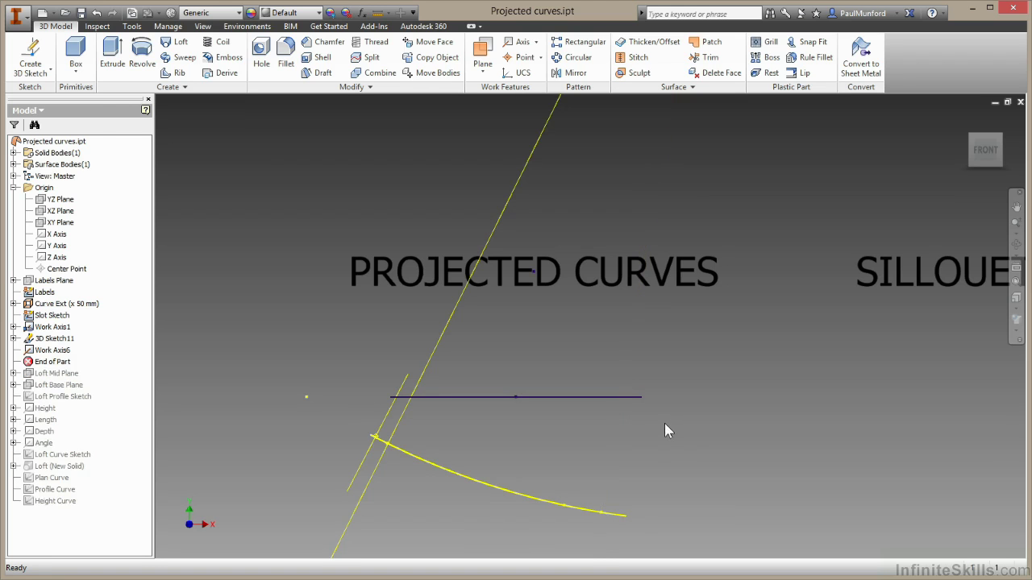
{"action": "key", "text": "ctrl+z"}
{"action": "key", "text": "F6"}
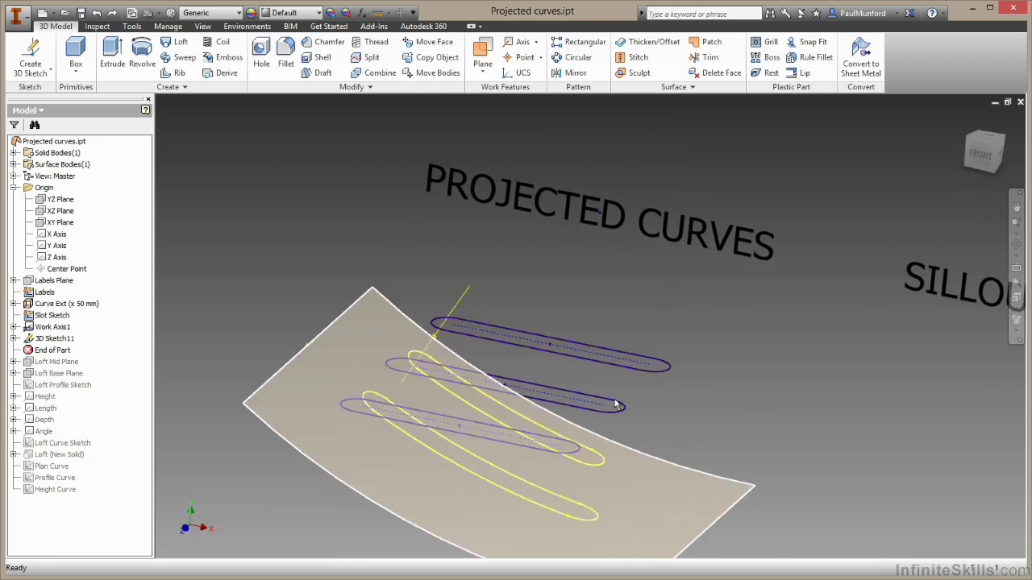
- Reopen 3D Sketch11 and wrap the lower slot onto the curved surface using Wrap to surface
{"action": "double_click", "coordinate": [56, 338]}
{"action": "left_click", "coordinate": [298, 60]}
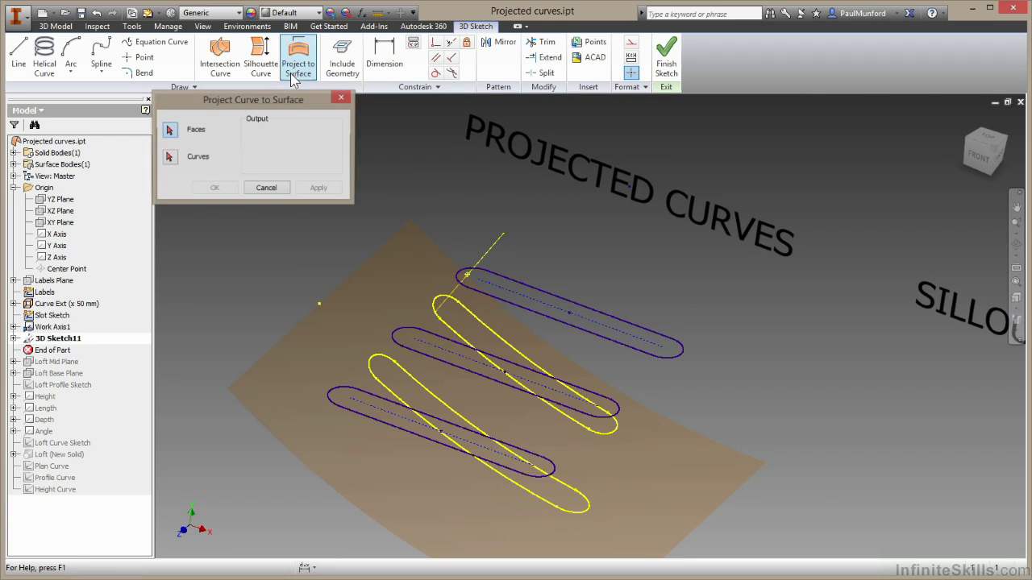
{"action": "left_click", "coordinate": [279, 347]}
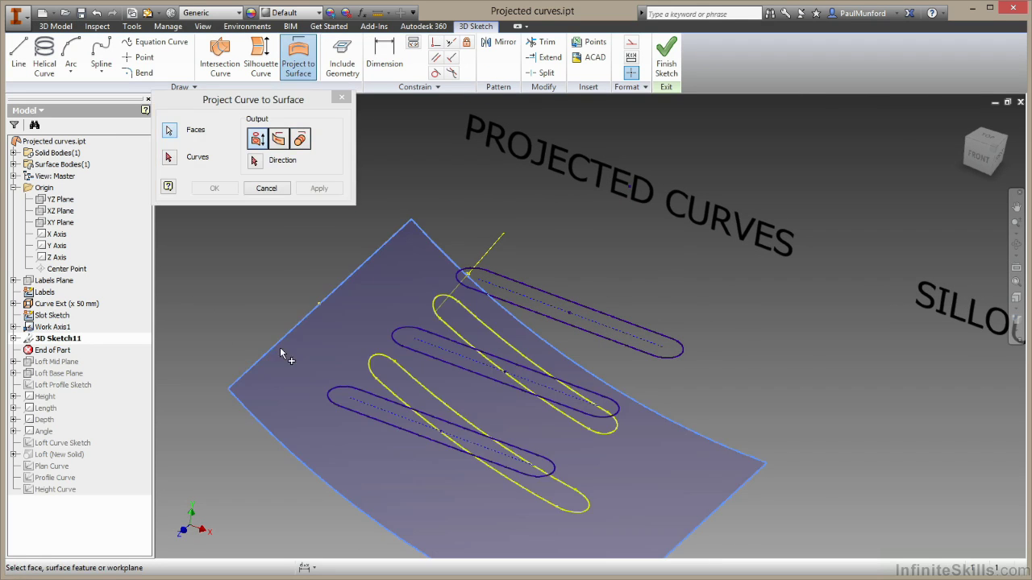
{"action": "left_click", "coordinate": [356, 396]}
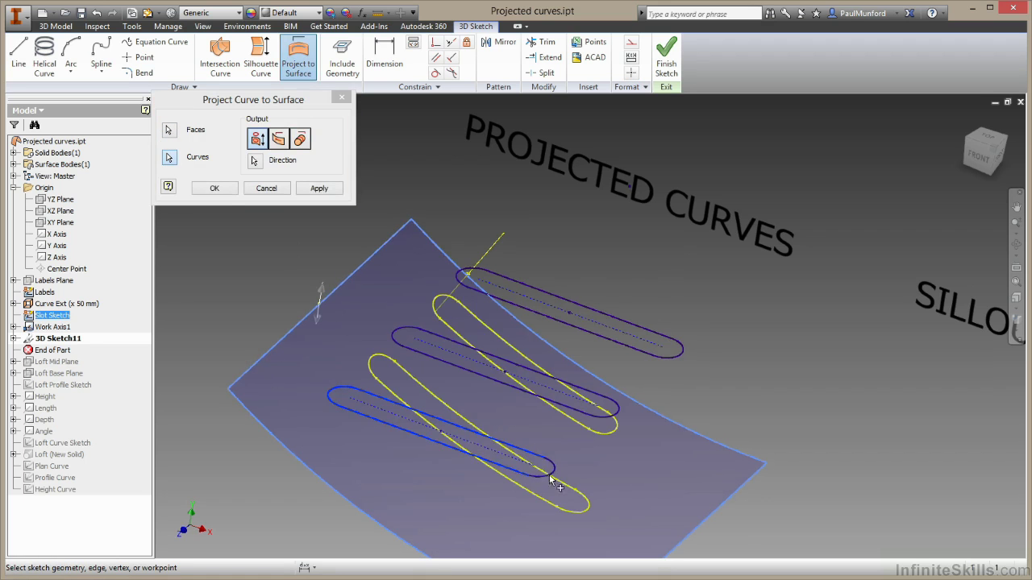
{"action": "left_click", "coordinate": [300, 141]}
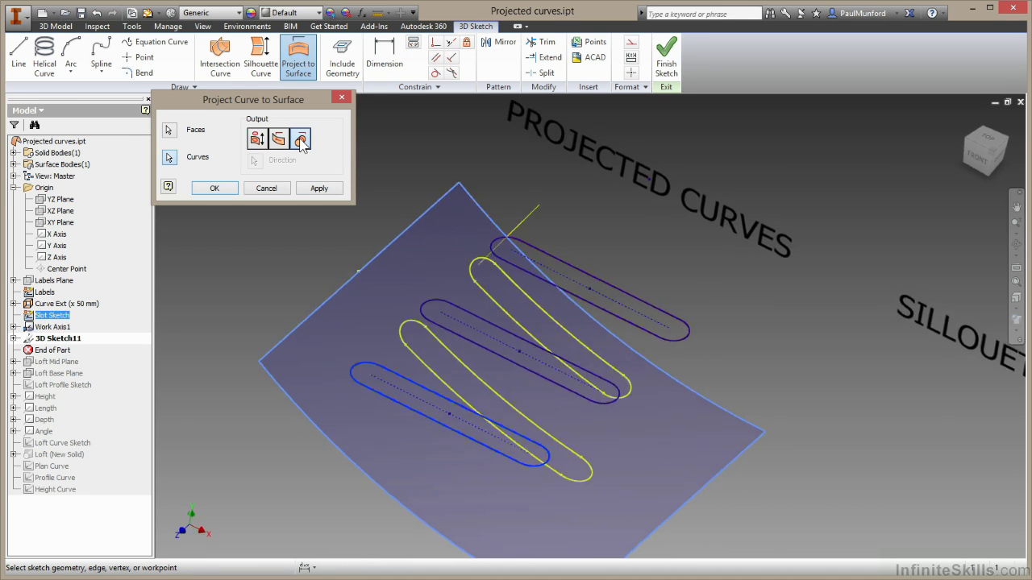
{"action": "left_click", "coordinate": [320, 189]}
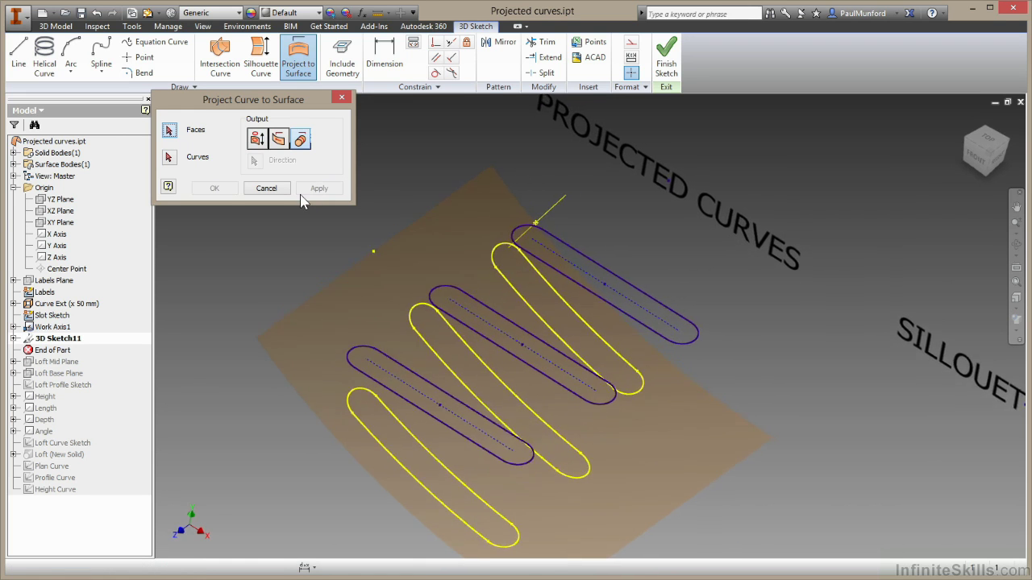
{"action": "left_click", "coordinate": [267, 189]}
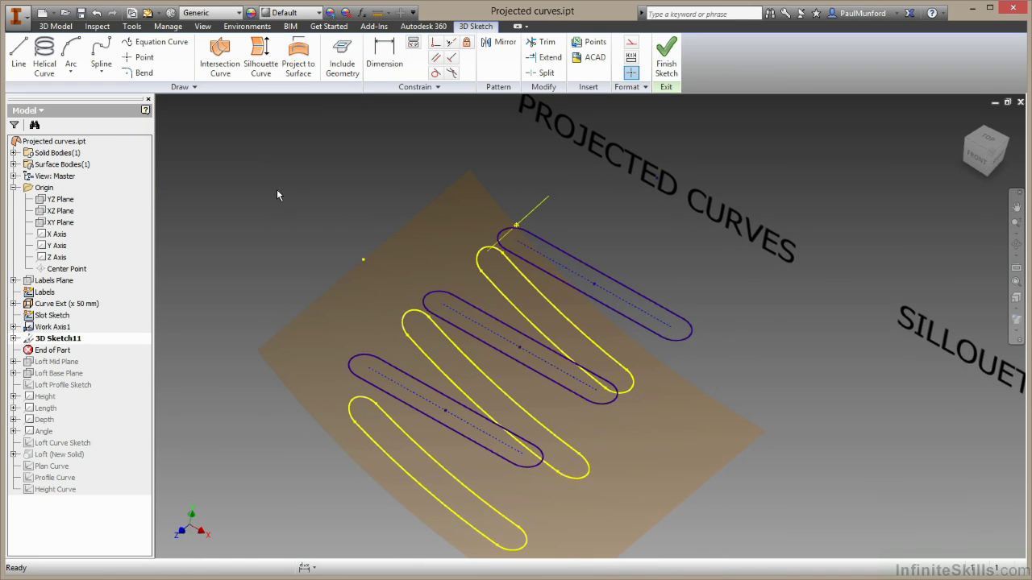
{"action": "left_click", "coordinate": [378, 17]}
{"action": "left_click", "coordinate": [405, 374]}
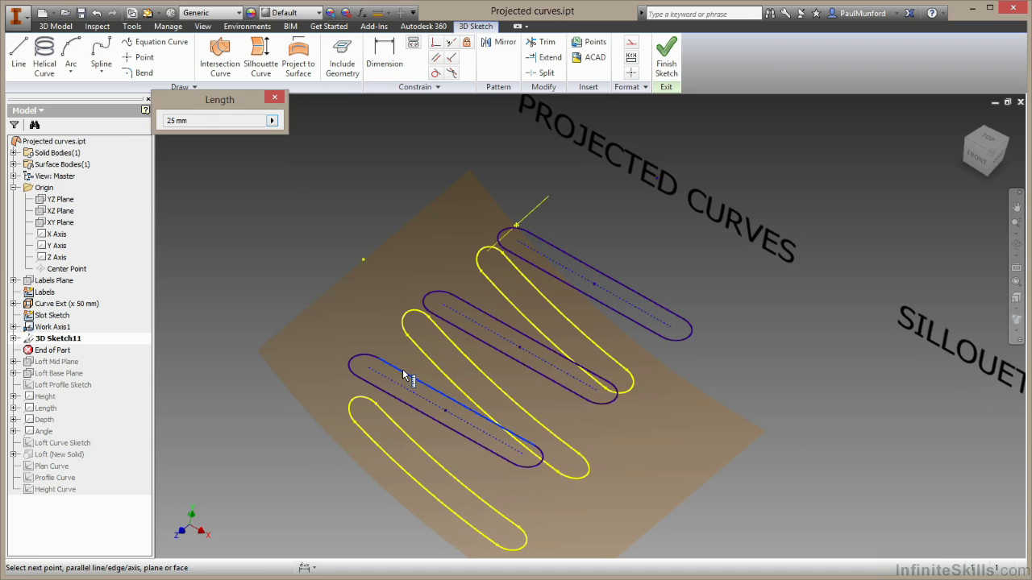
{"action": "right_click", "coordinate": [265, 288]}
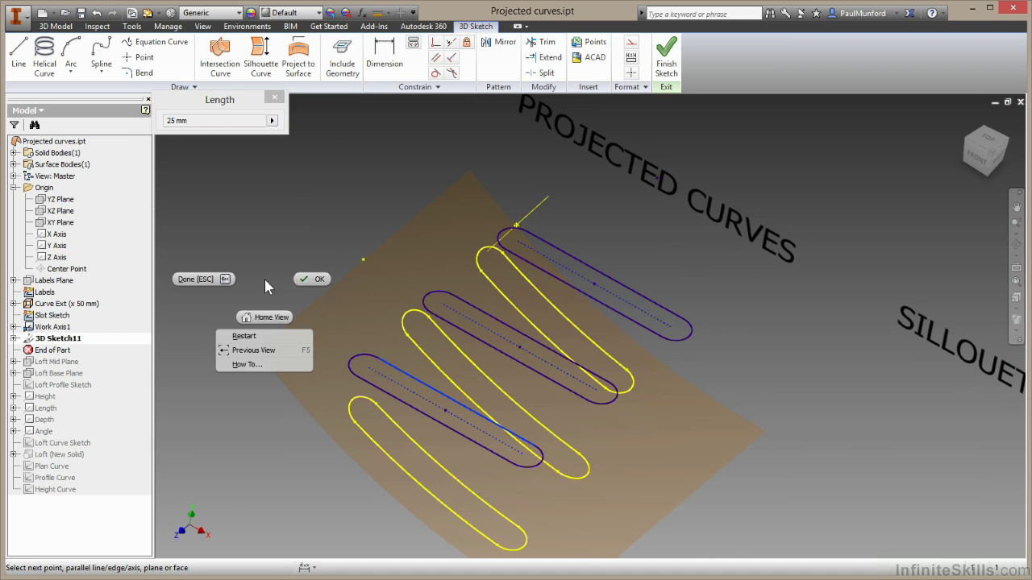
{"action": "left_click", "coordinate": [245, 336]}
{"action": "left_click", "coordinate": [401, 428]}
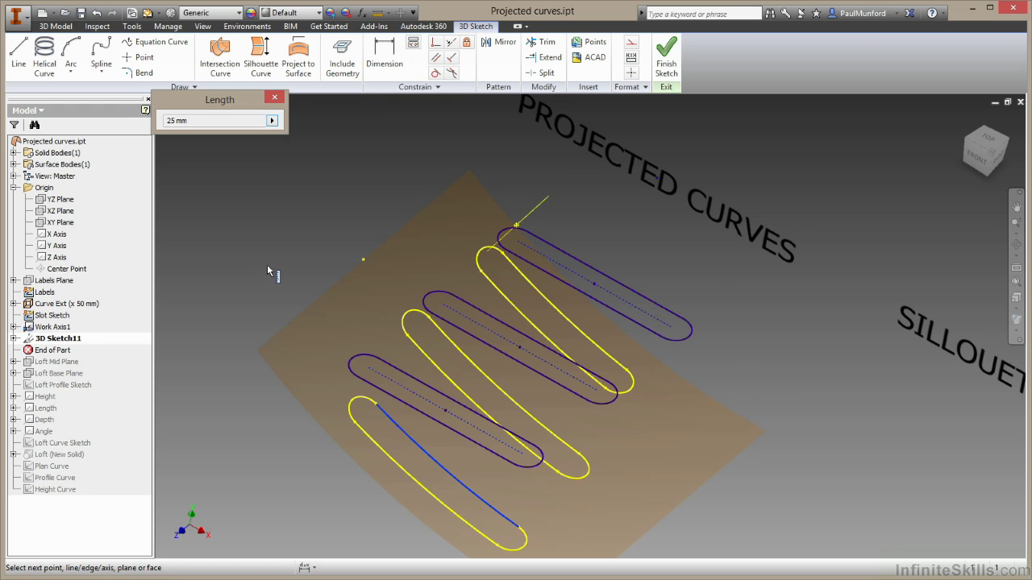
{"action": "left_click", "coordinate": [274, 96]}
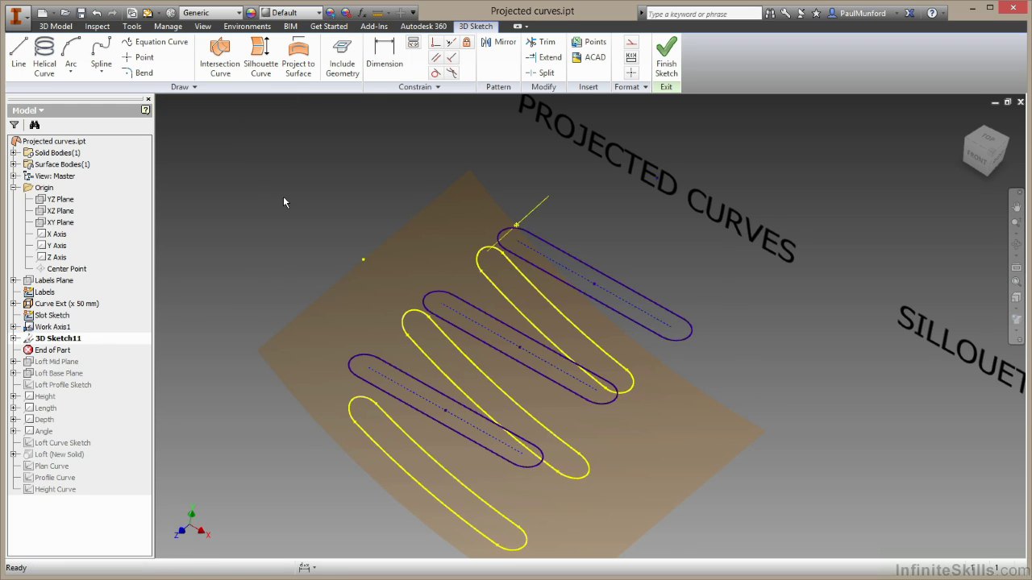
{"action": "mouse_move", "coordinate": [284, 201]}
{"action": "middle_mouse_down", "text": "shift"}
{"action": "mouse_move", "coordinate": [278, 253]}
{"action": "mouse_move", "coordinate": [351, 356]}
{"action": "mouse_move", "coordinate": [325, 319]}
{"action": "middle_mouse_up", "text": "shift"}
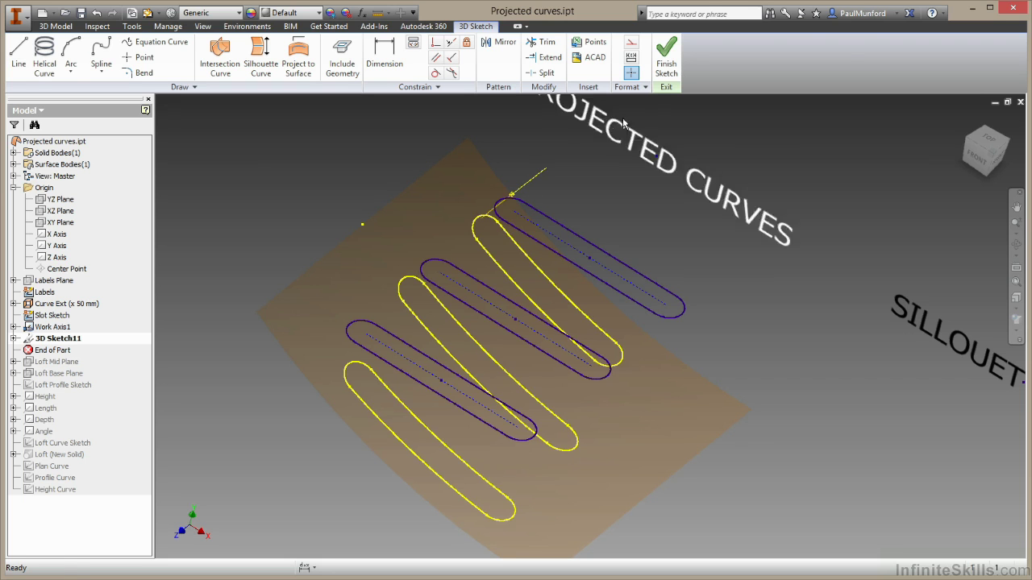
- Finish the 3D sketch and move End of Part below Loft (New Solid) to show the loft
{"action": "left_click", "coordinate": [666, 58]}
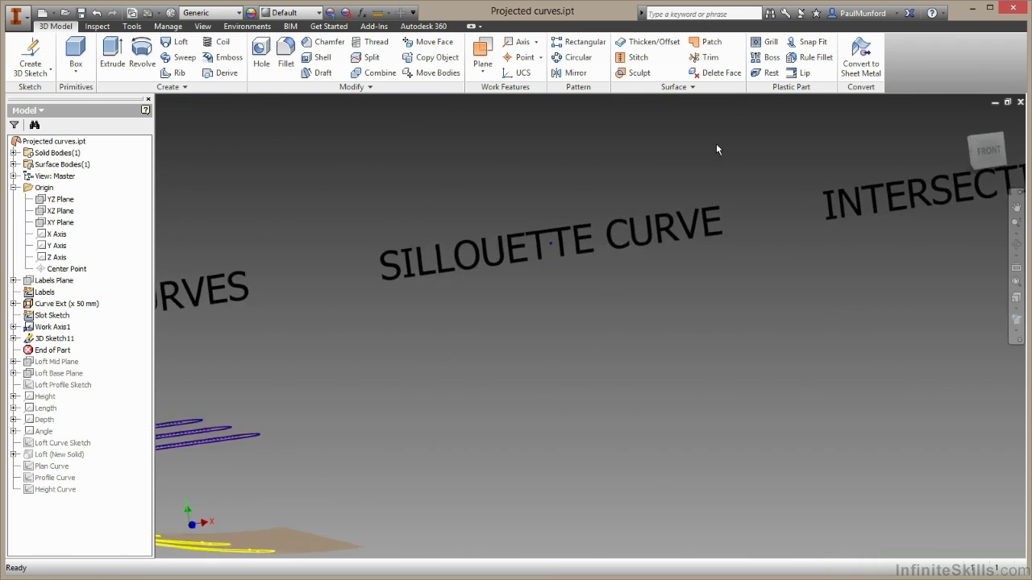
{"action": "left_click", "coordinate": [990, 153]}
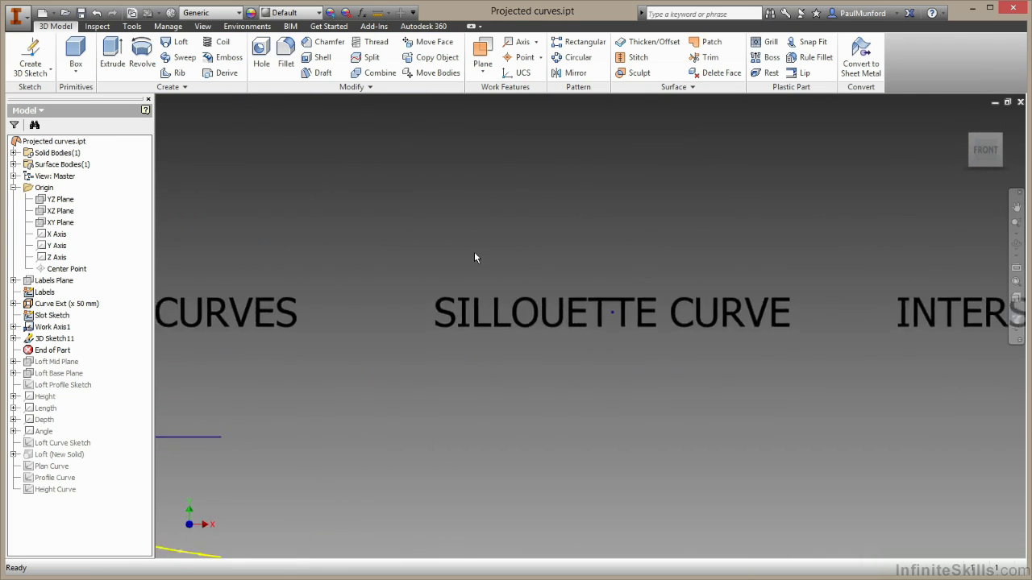
{"action": "left_click_drag", "start_coordinate": [62, 389], "coordinate": [64, 453]}
{"action": "key", "text": "F6"}
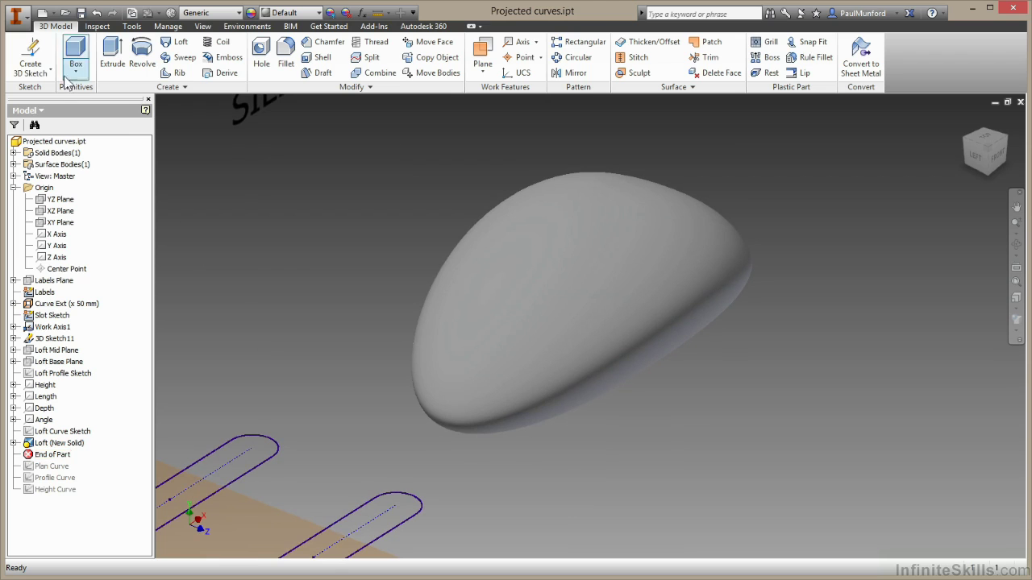
- In new 3D Sketch12, trace silhouette curves of the loft body for Height and Angle directions
{"action": "left_click", "coordinate": [37, 58]}
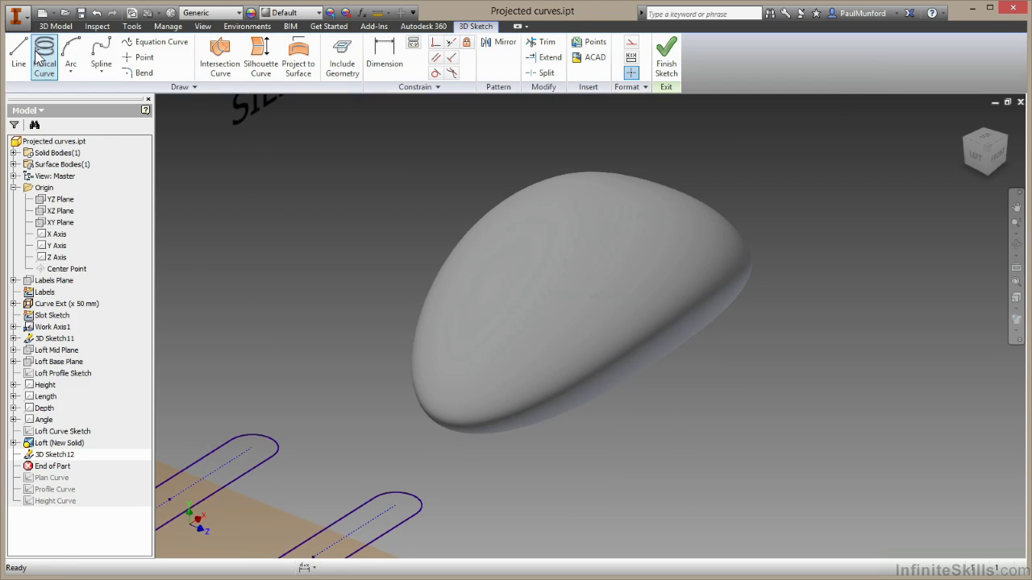
{"action": "left_click", "coordinate": [248, 77]}
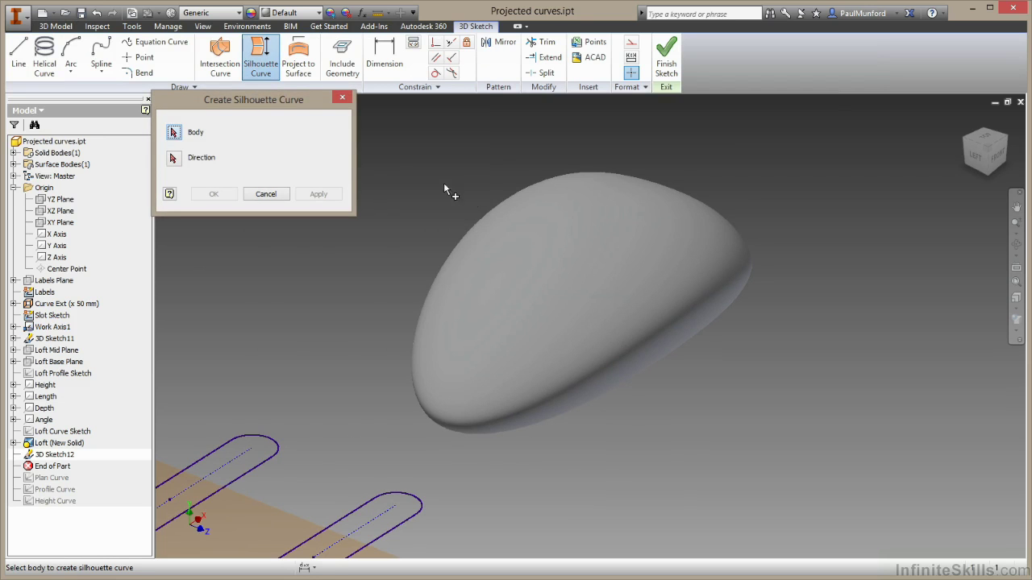
{"action": "left_click", "coordinate": [503, 216]}
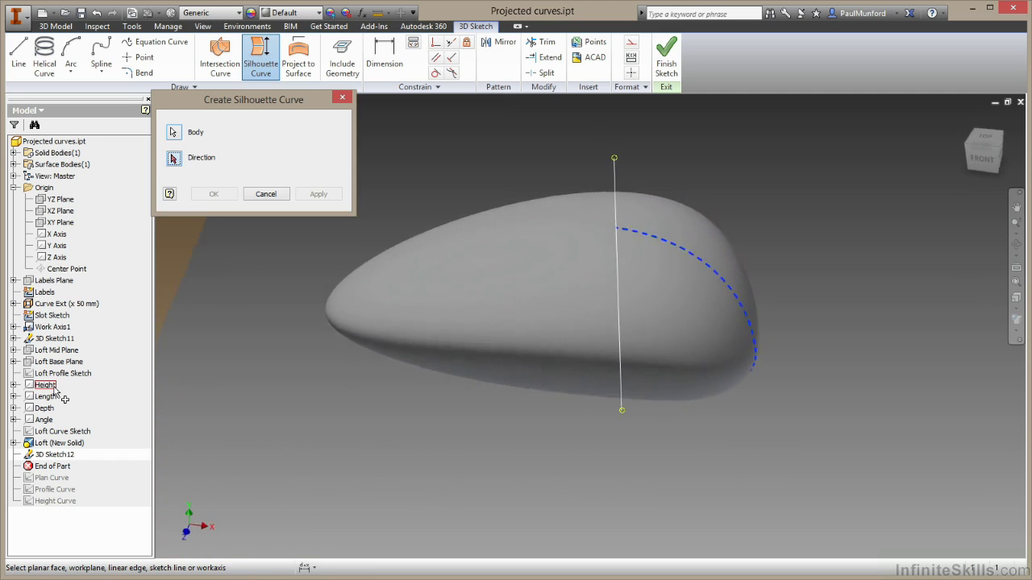
{"action": "left_click", "coordinate": [55, 392]}
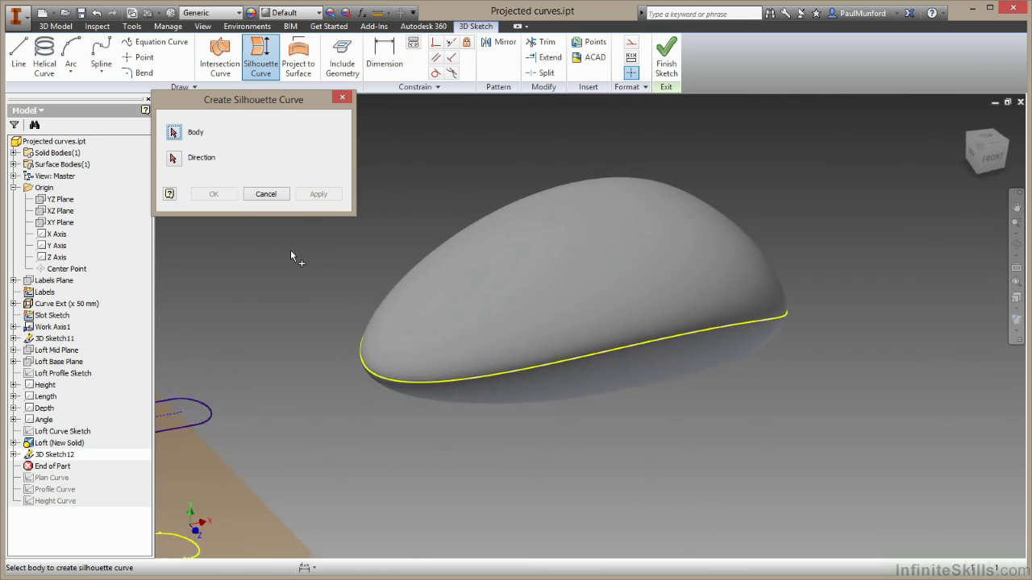
{"action": "left_click", "coordinate": [419, 274]}
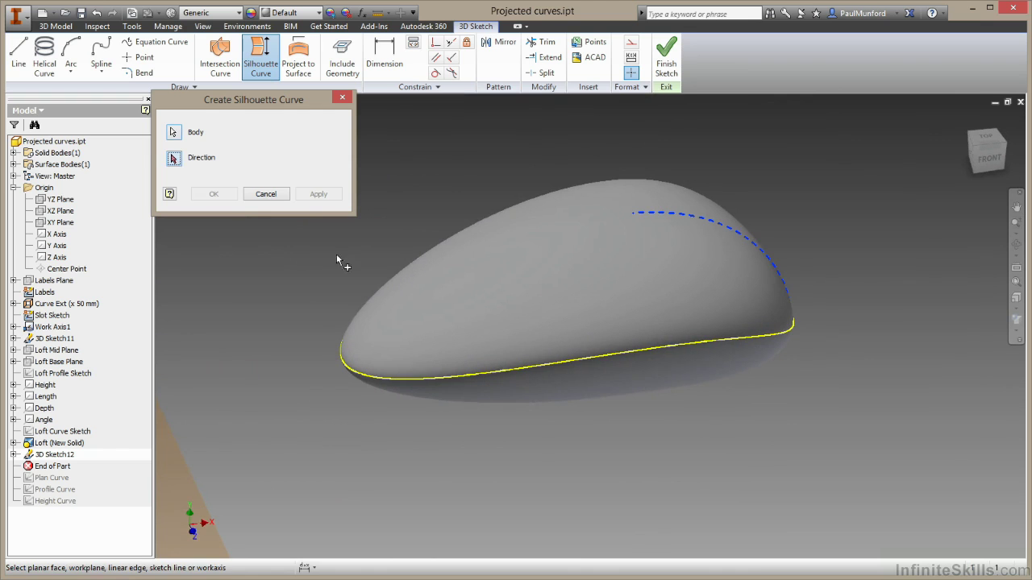
{"action": "left_click", "coordinate": [45, 421]}
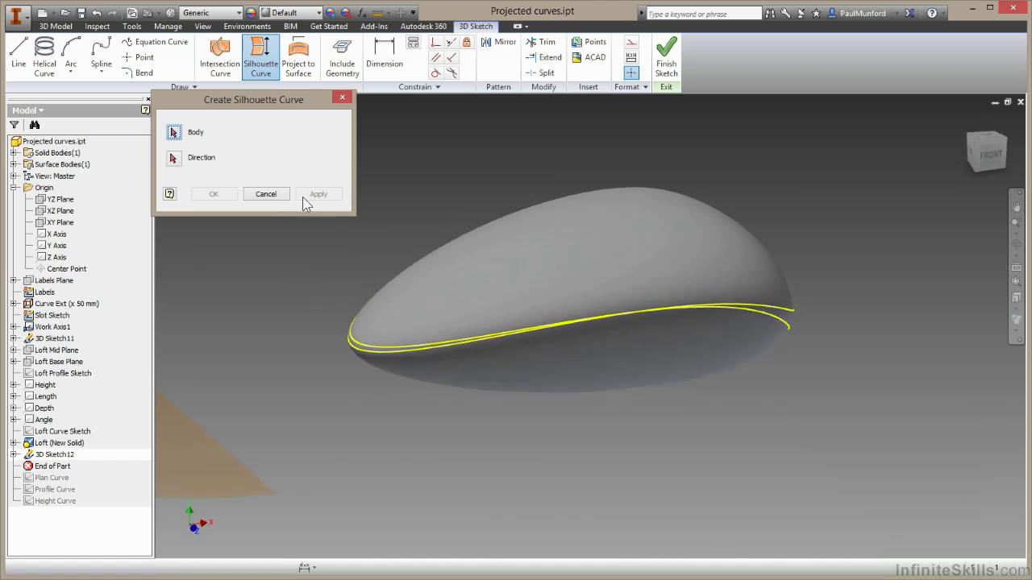
{"action": "left_click", "coordinate": [273, 196]}
- Delete the extra silhouette curve from 3D Sketch12
{"action": "left_click", "coordinate": [14, 455]}
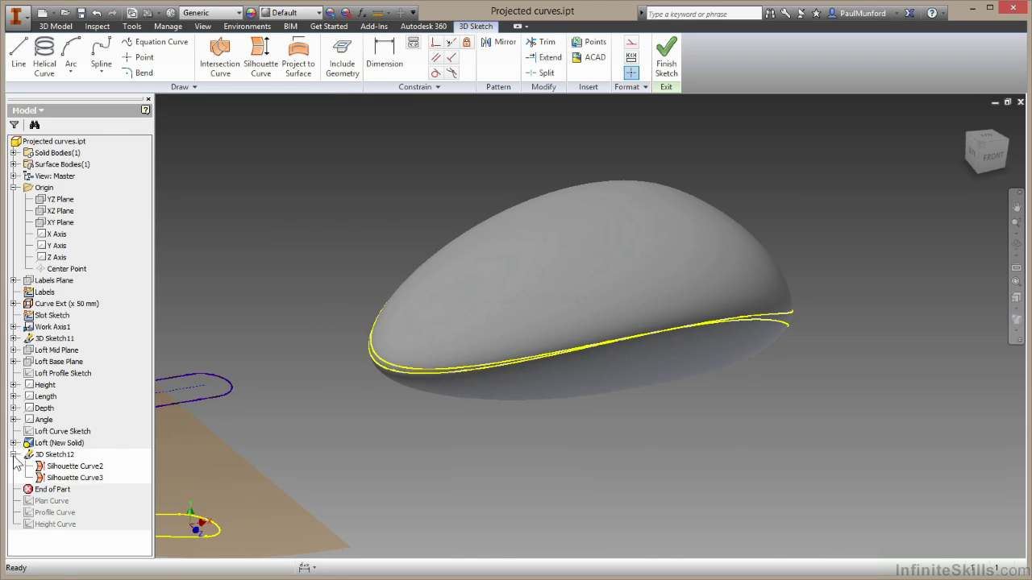
{"action": "right_click", "coordinate": [59, 466]}
{"action": "left_click", "coordinate": [94, 451]}
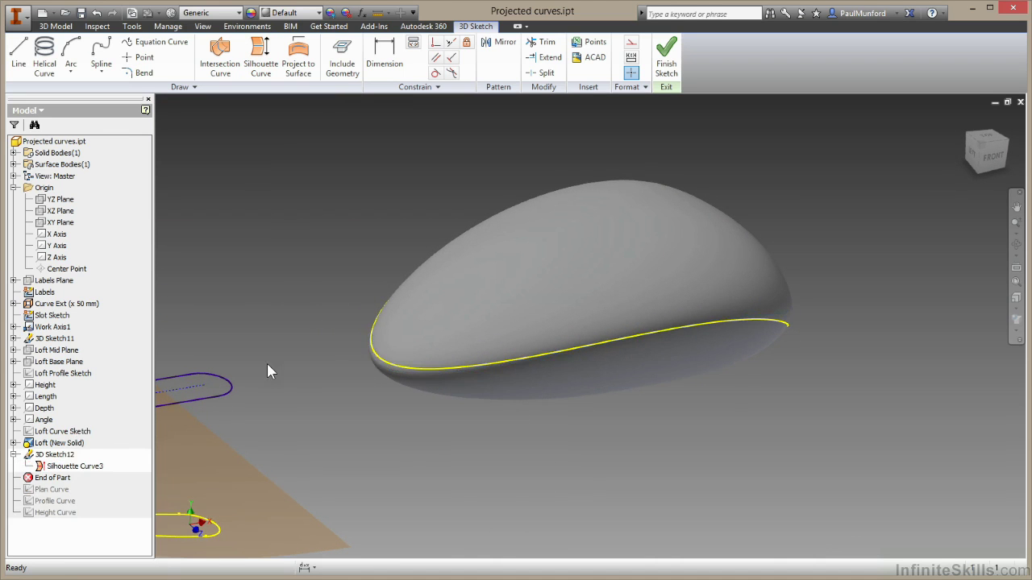
{"action": "key", "text": "F6"}
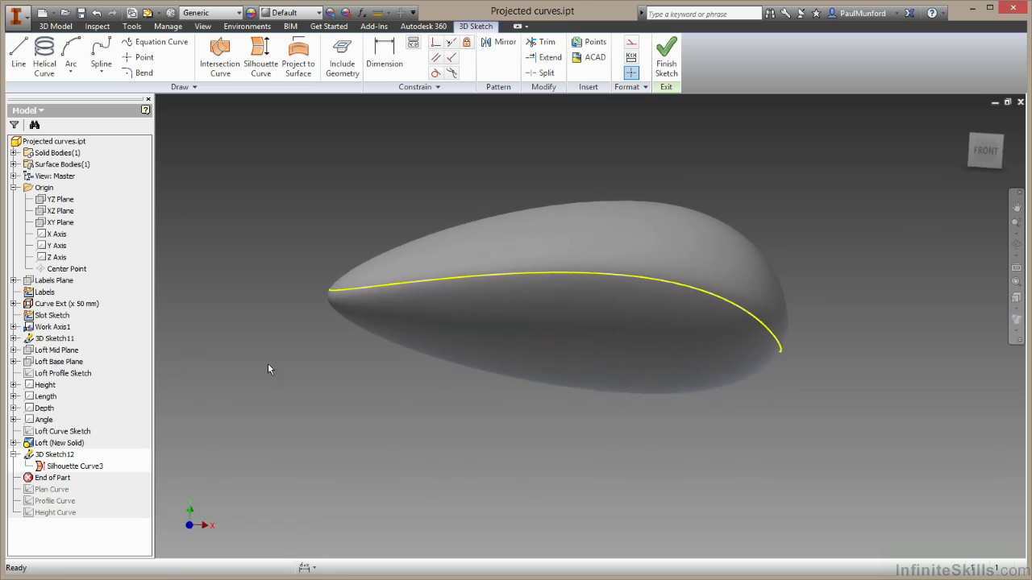
- Finish the sketch and build Boundary Patch2 from the remaining silhouette curve
{"action": "left_click", "coordinate": [664, 53]}
{"action": "left_click", "coordinate": [706, 42]}
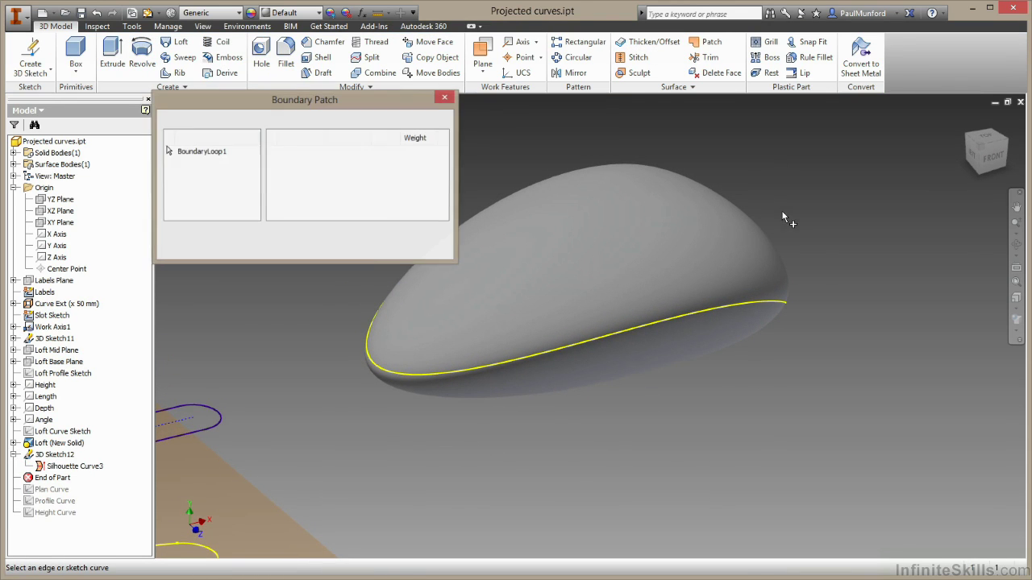
{"action": "left_click", "coordinate": [789, 302]}
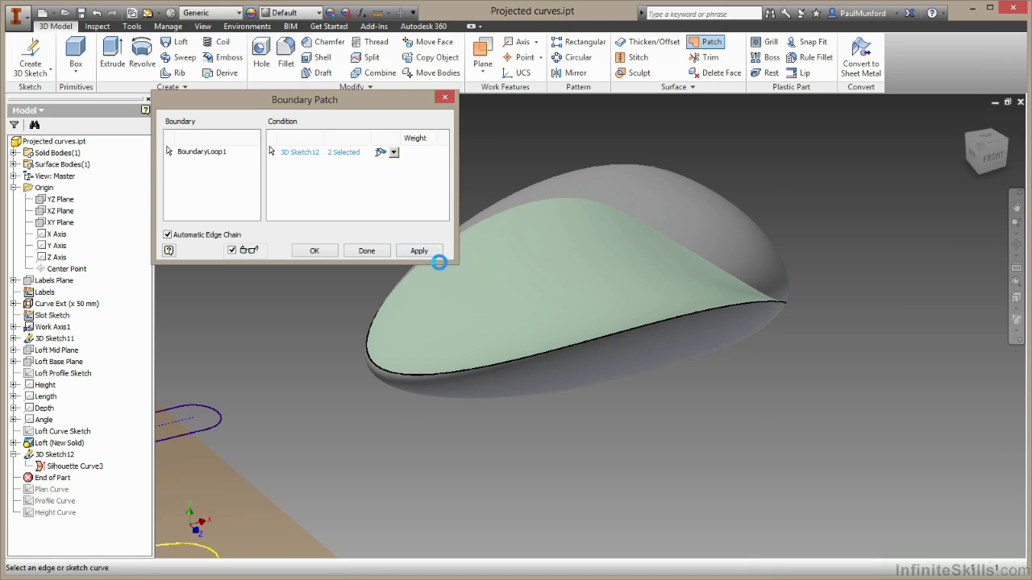
{"action": "key", "text": "Escape"}
- Split the whole loft solid with the Boundary Patch2 surface
{"action": "left_click", "coordinate": [372, 61]}
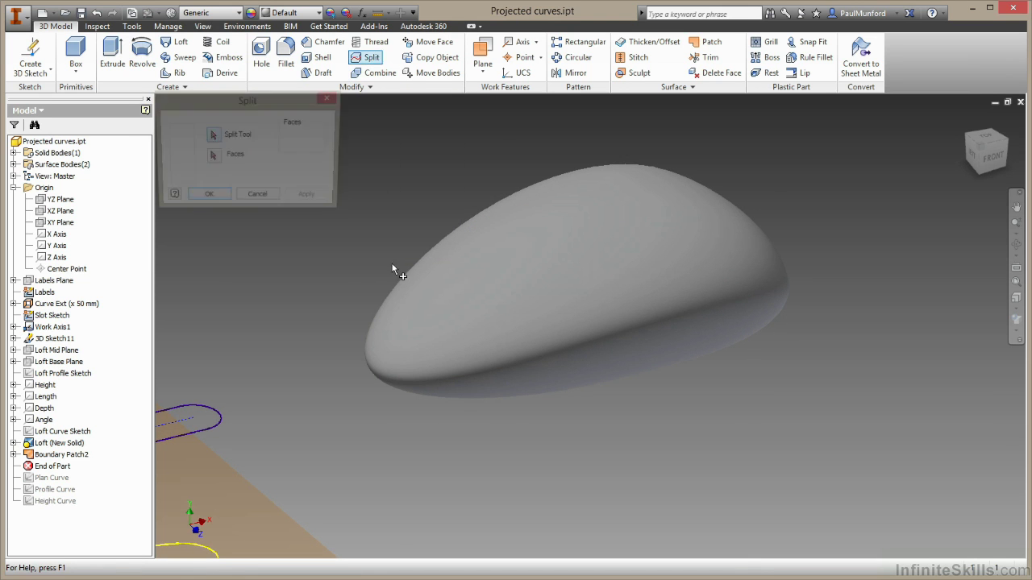
{"action": "left_click", "coordinate": [436, 373]}
{"action": "left_click", "coordinate": [179, 174]}
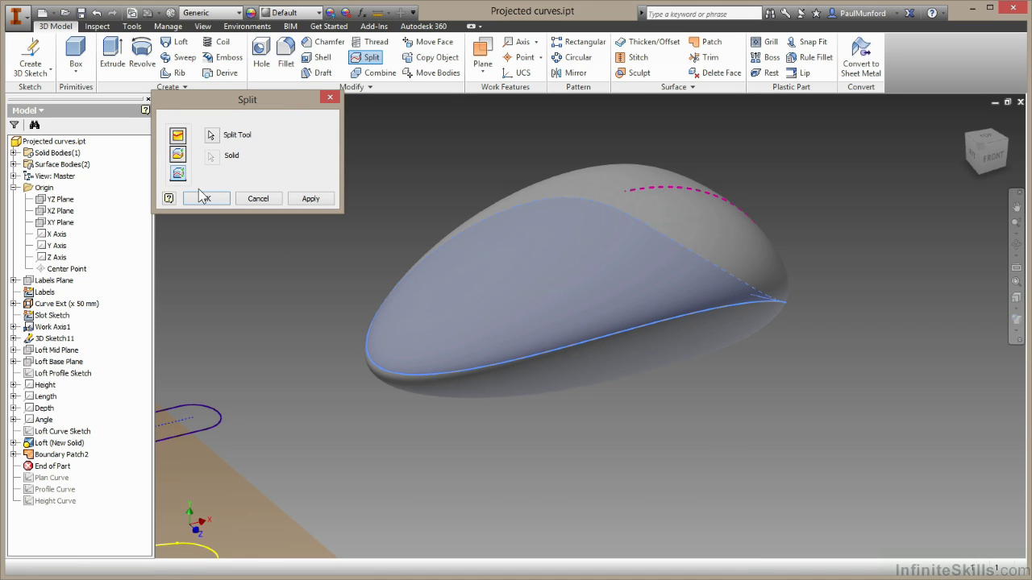
{"action": "left_click", "coordinate": [311, 200]}
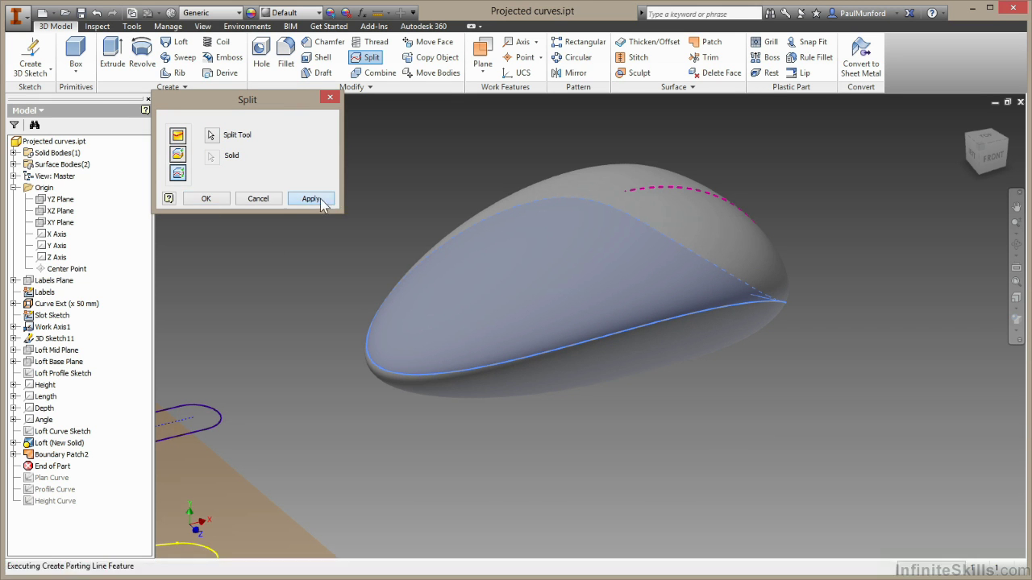
- Move the upper split body 10 mm along the Height direction
{"action": "left_click", "coordinate": [258, 199]}
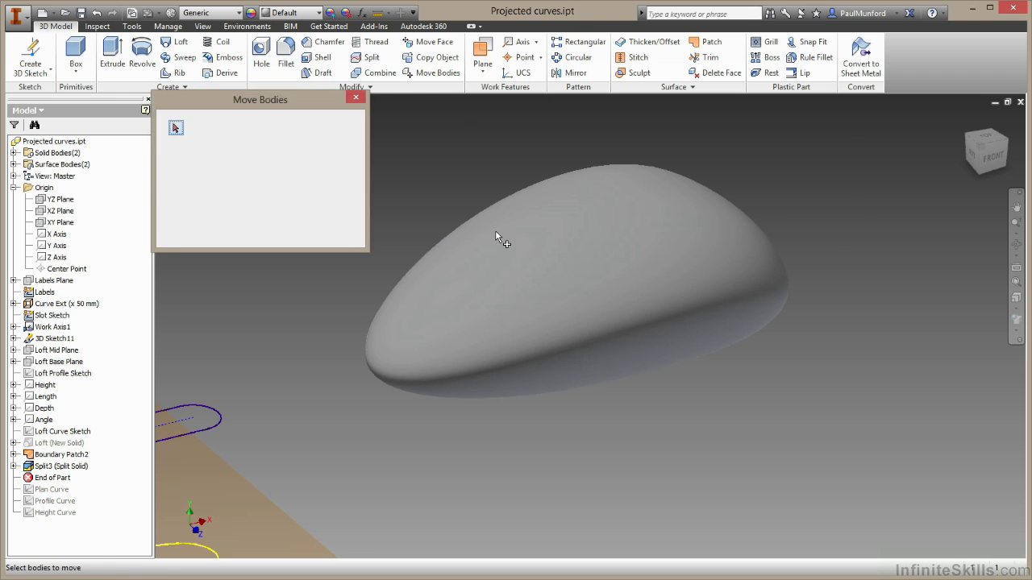
{"action": "left_click", "coordinate": [207, 167]}
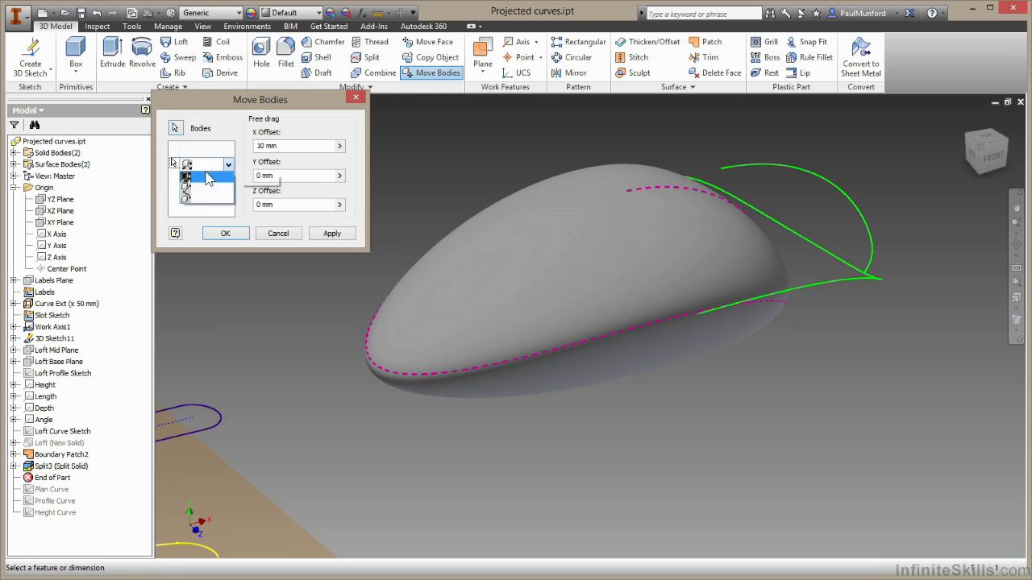
{"action": "left_click", "coordinate": [206, 191]}
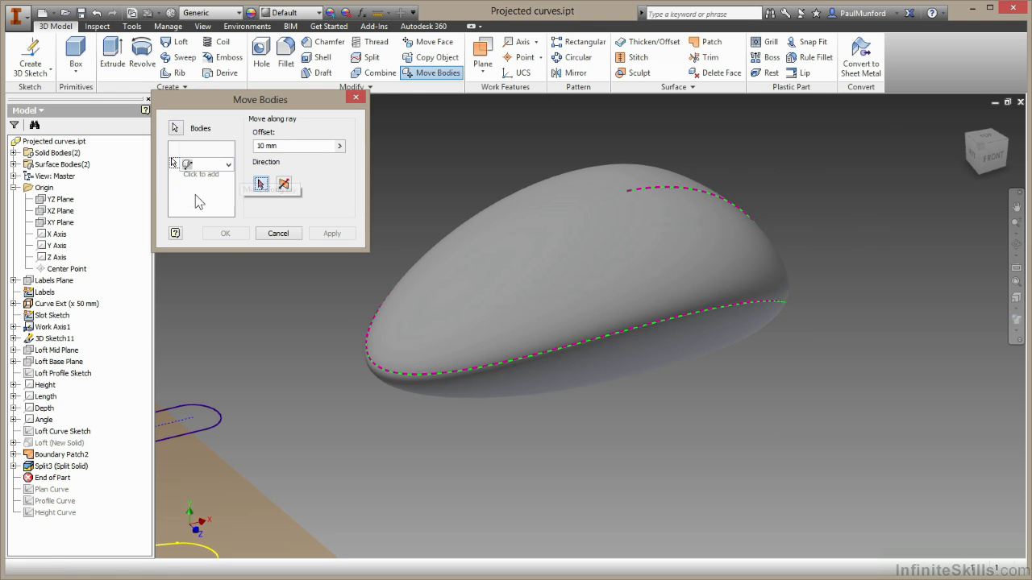
{"action": "left_click", "coordinate": [42, 385]}
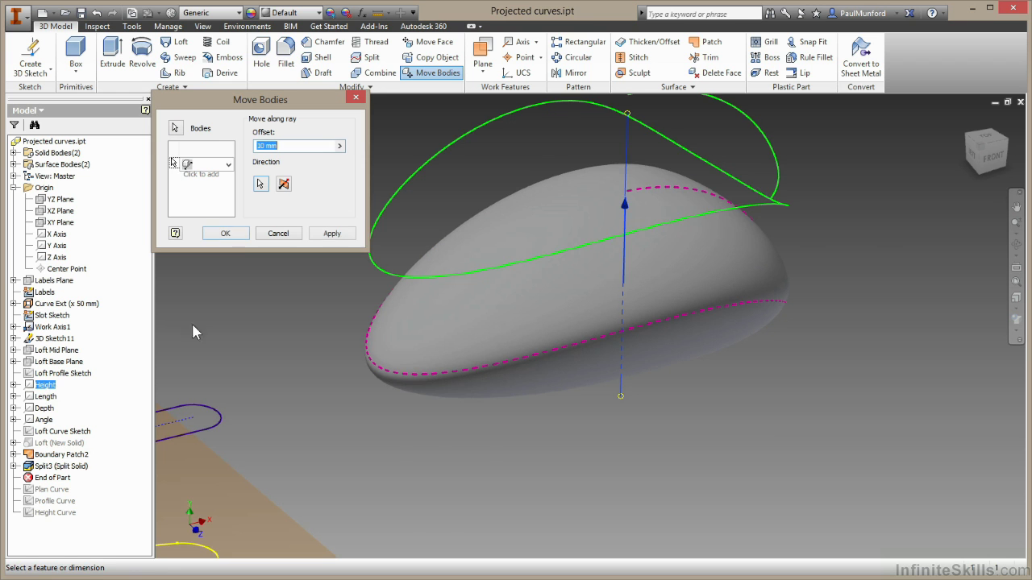
{"action": "left_click", "coordinate": [331, 235]}
{"action": "left_click", "coordinate": [278, 233]}
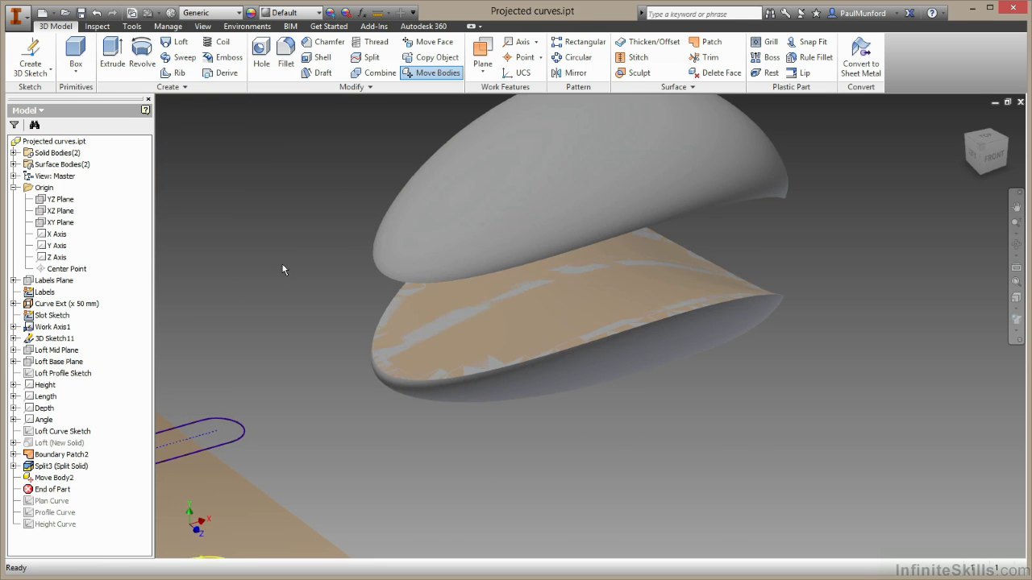
- Inspect the separated bodies from the front and hide Boundary Patch2
{"action": "key", "text": "F5"}
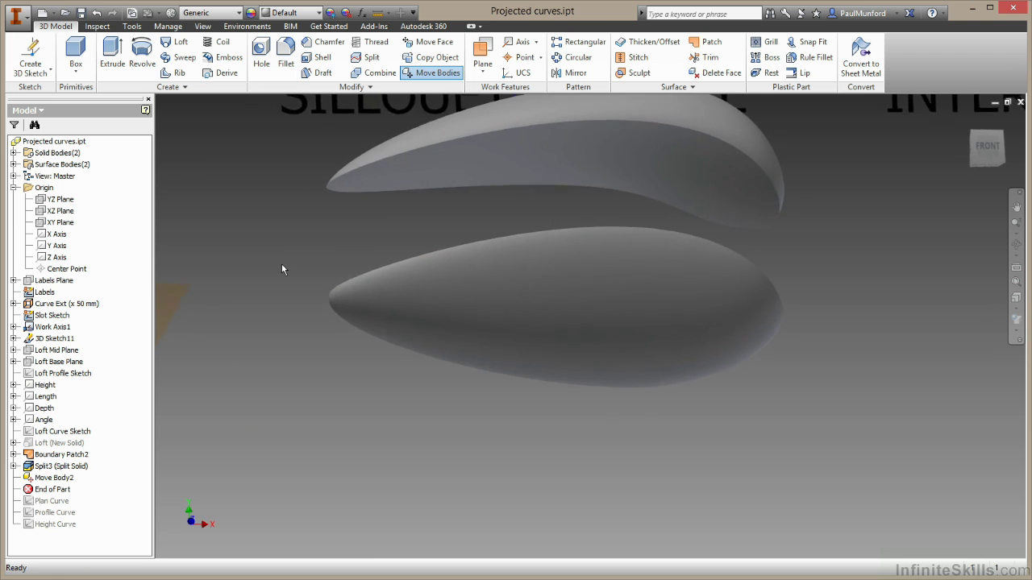
{"action": "key", "text": "F5"}
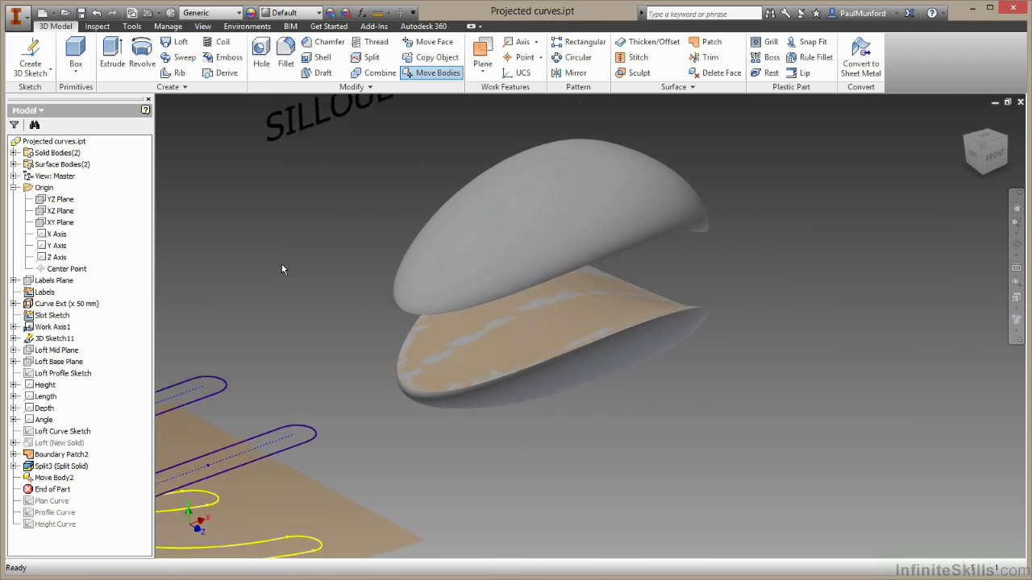
{"action": "right_click", "coordinate": [90, 457]}
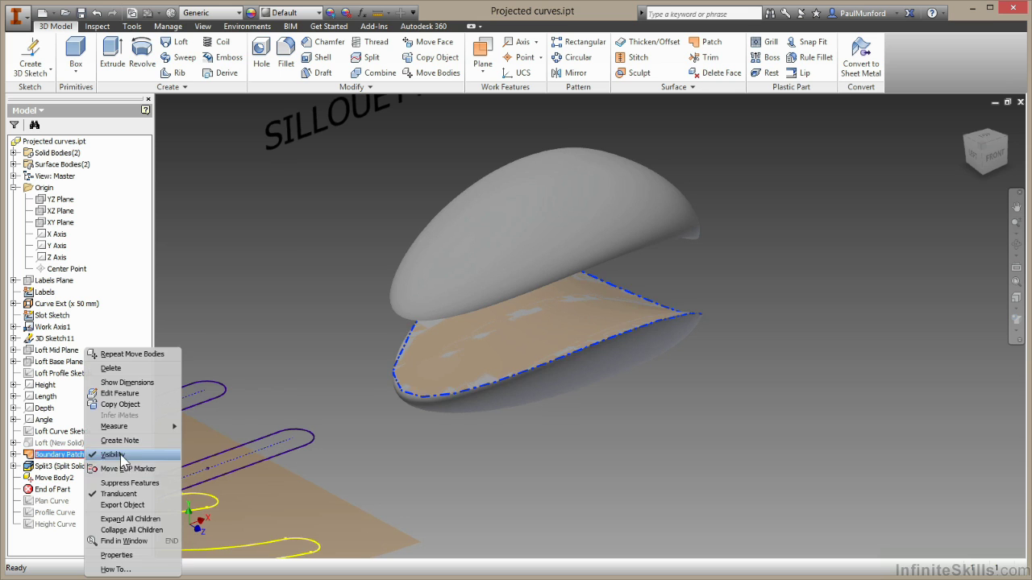
{"action": "left_click", "coordinate": [113, 454]}
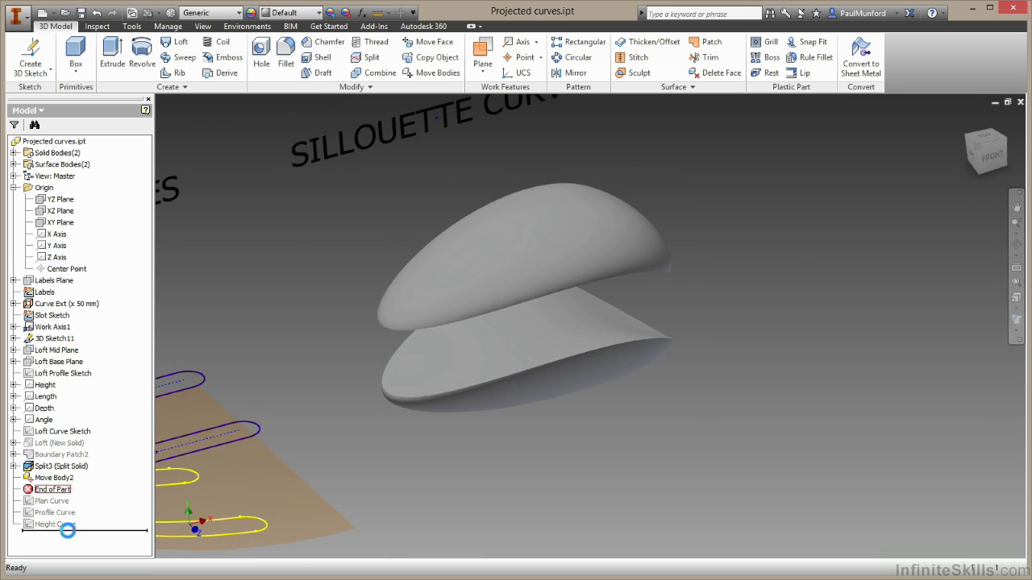
- Roll End of Part down past Plan Curve, Profile Curve and Height Curve
{"action": "left_click_drag", "start_coordinate": [53, 489], "coordinate": [67, 530]}
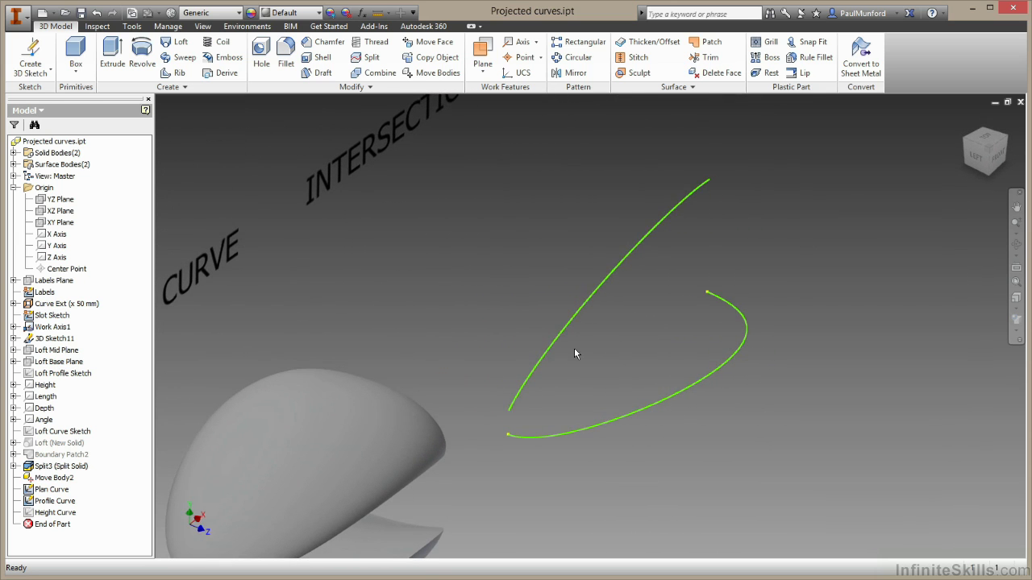
- In a new 3D sketch, create an intersection curve from the left and right green curves, then check it from front, top and home views
{"action": "left_click", "coordinate": [34, 53]}
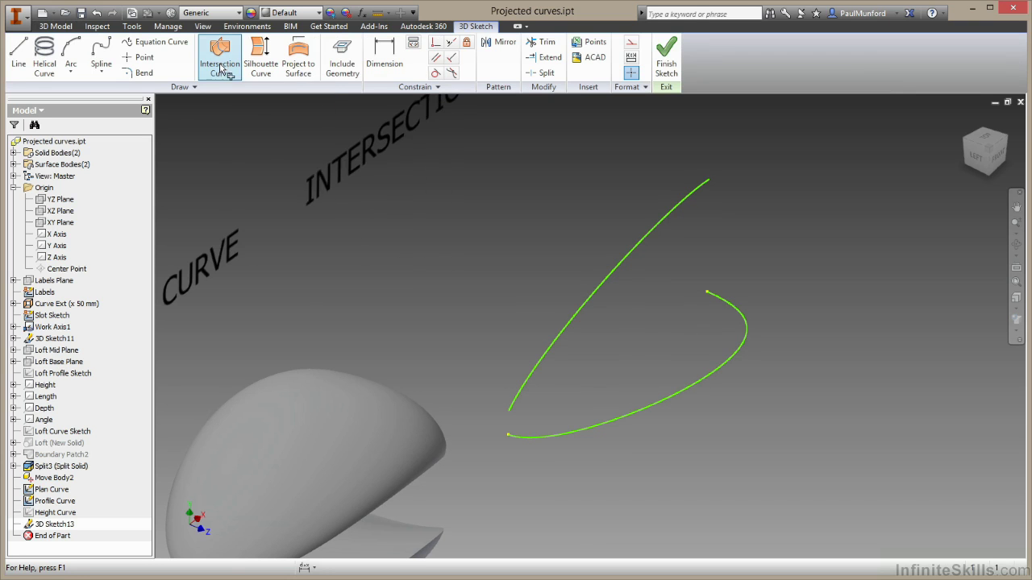
{"action": "left_click", "coordinate": [220, 68]}
{"action": "left_click", "coordinate": [598, 288]}
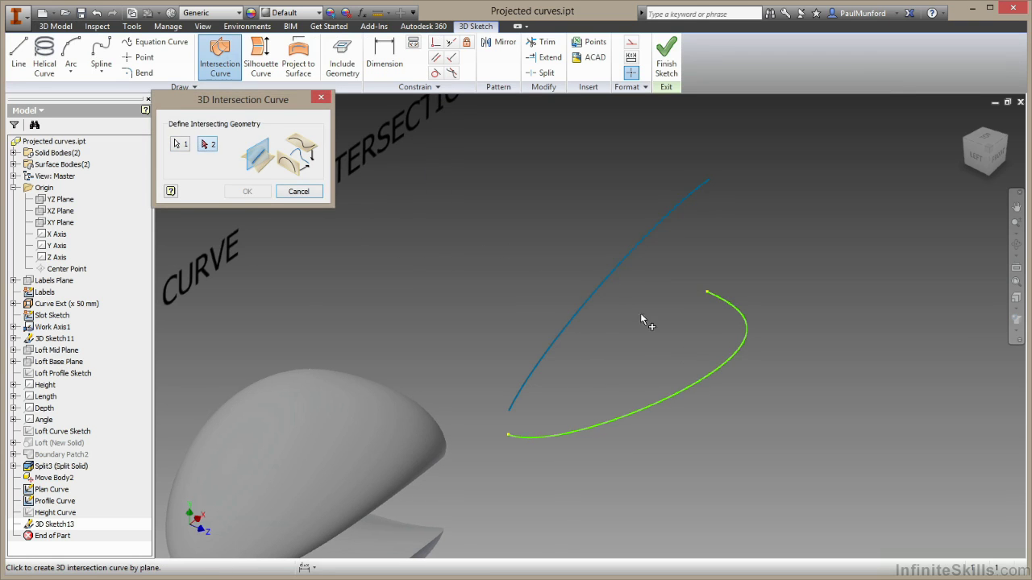
{"action": "left_click", "coordinate": [682, 389]}
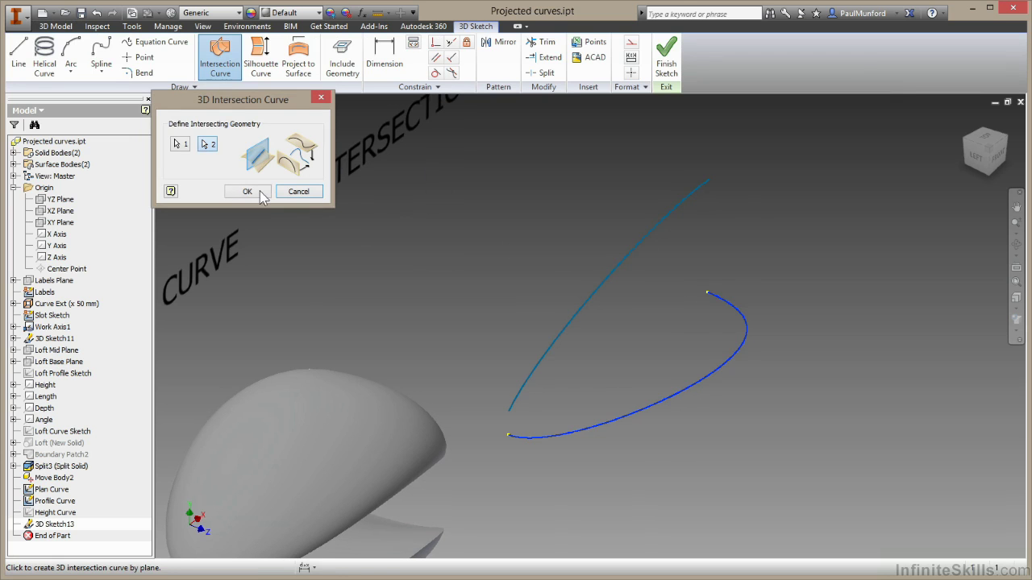
{"action": "left_click", "coordinate": [248, 191]}
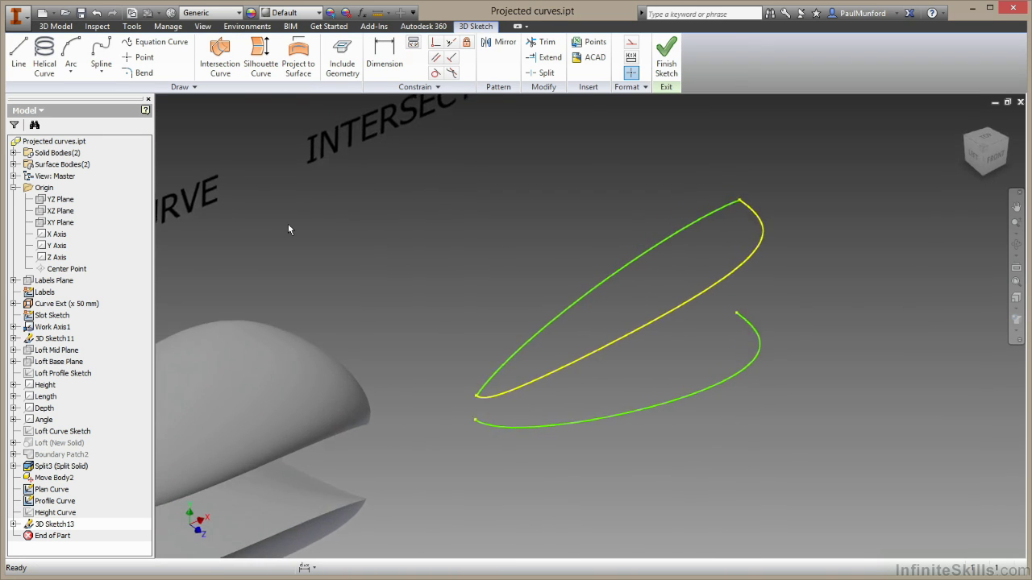
{"action": "left_click", "coordinate": [989, 159]}
{"action": "left_click", "coordinate": [988, 159]}
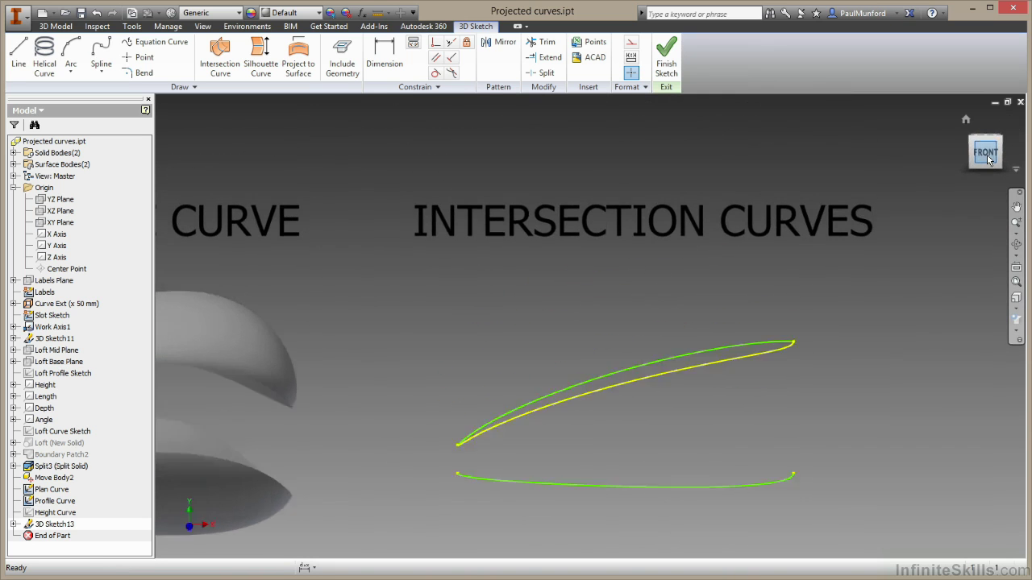
{"action": "key", "text": "F6"}
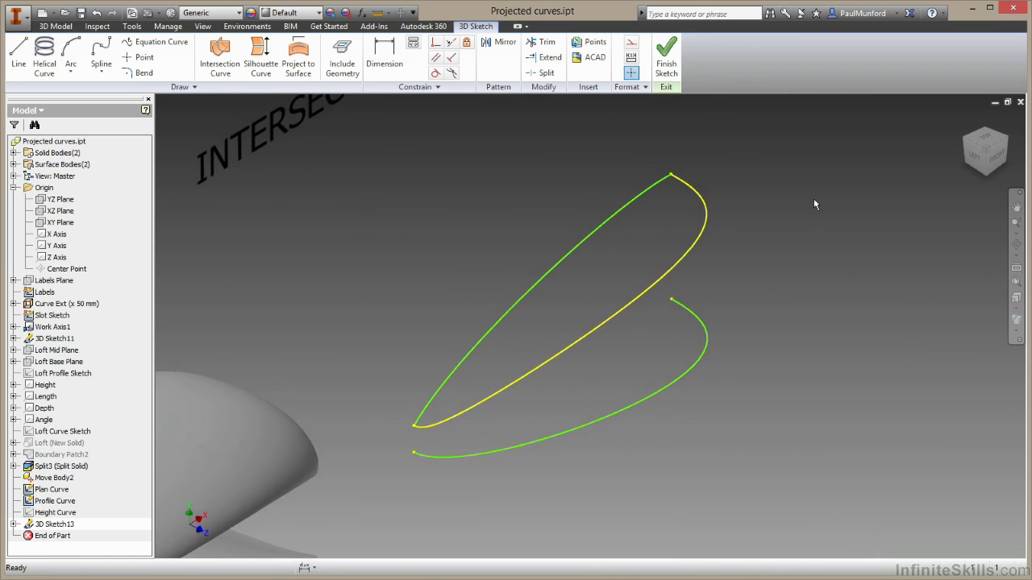
- Finish the 3D sketch, show Height Curve, and hide Plan Curve and Profile Curve
{"action": "left_click", "coordinate": [667, 69]}
{"action": "left_click", "coordinate": [60, 515]}
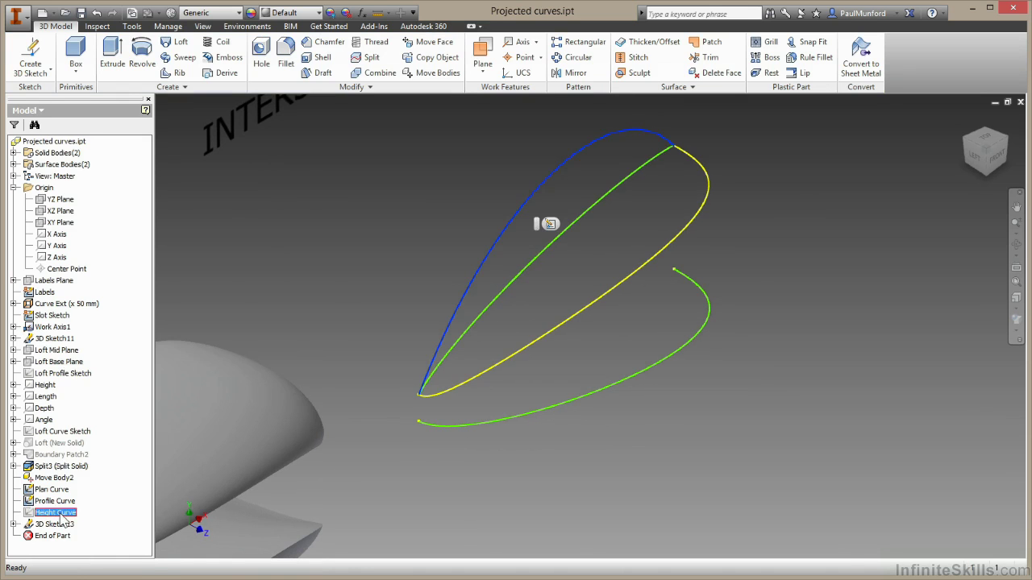
{"action": "right_click", "coordinate": [60, 518]}
{"action": "left_click", "coordinate": [77, 513]}
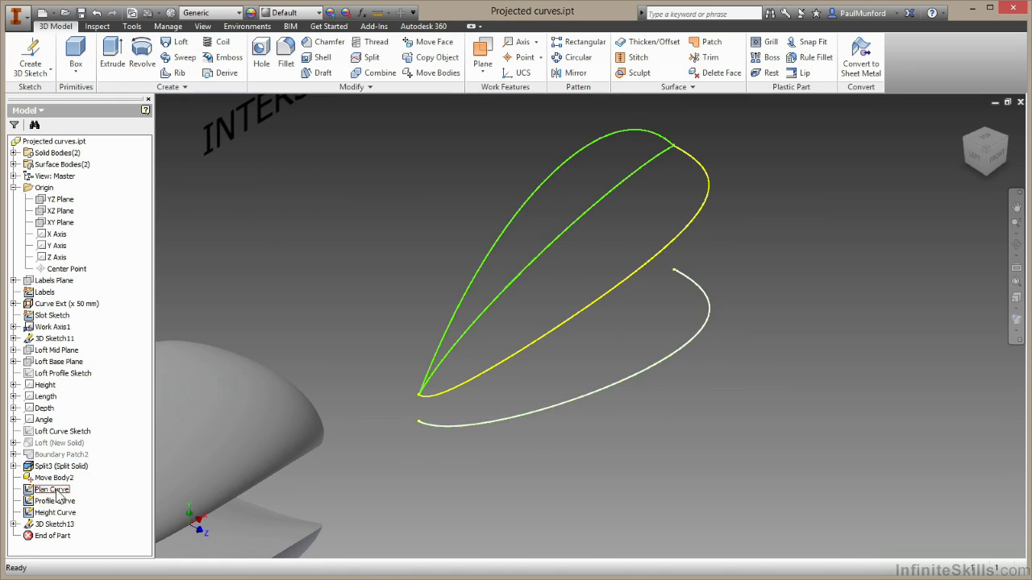
{"action": "left_click", "coordinate": [55, 490]}
{"action": "left_click", "coordinate": [55, 501], "text": "ctrl"}
{"action": "right_click", "coordinate": [55, 501]}
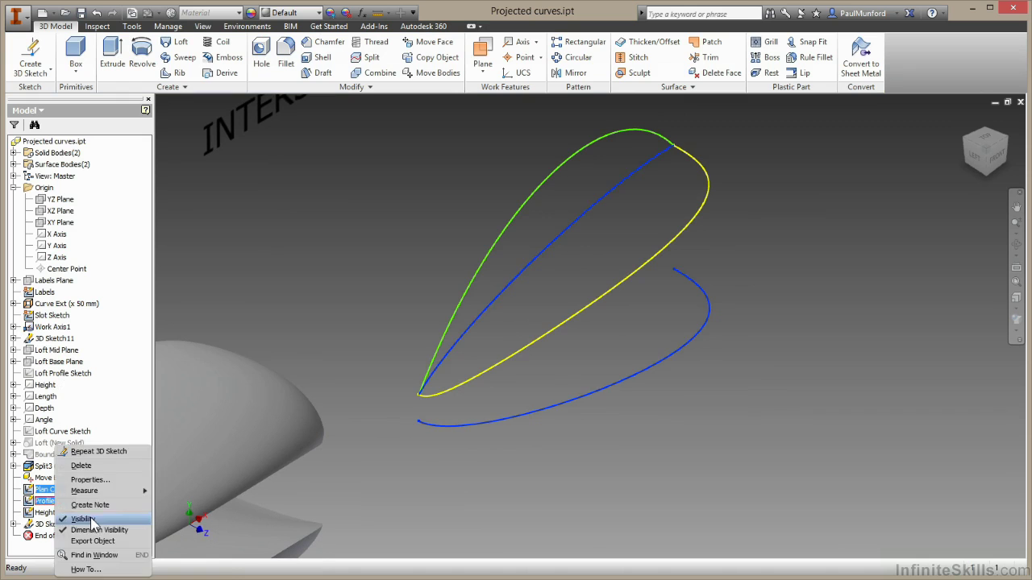
{"action": "left_click", "coordinate": [88, 528]}
- Loft a surface between the 3D Sketch13 intersection curve and Height Curve
{"action": "left_click", "coordinate": [175, 42]}
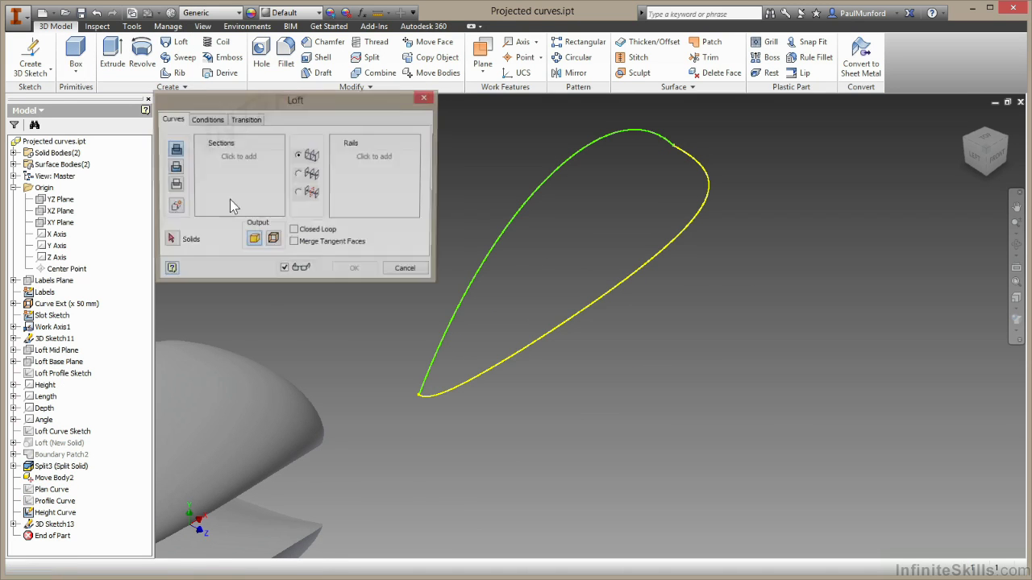
{"action": "left_click", "coordinate": [524, 349]}
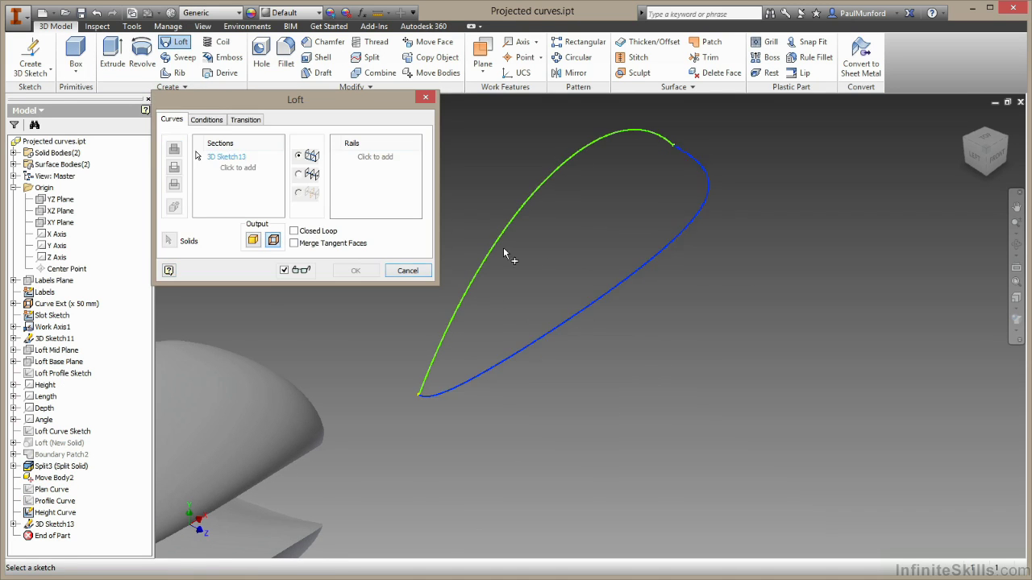
{"action": "left_click", "coordinate": [490, 246]}
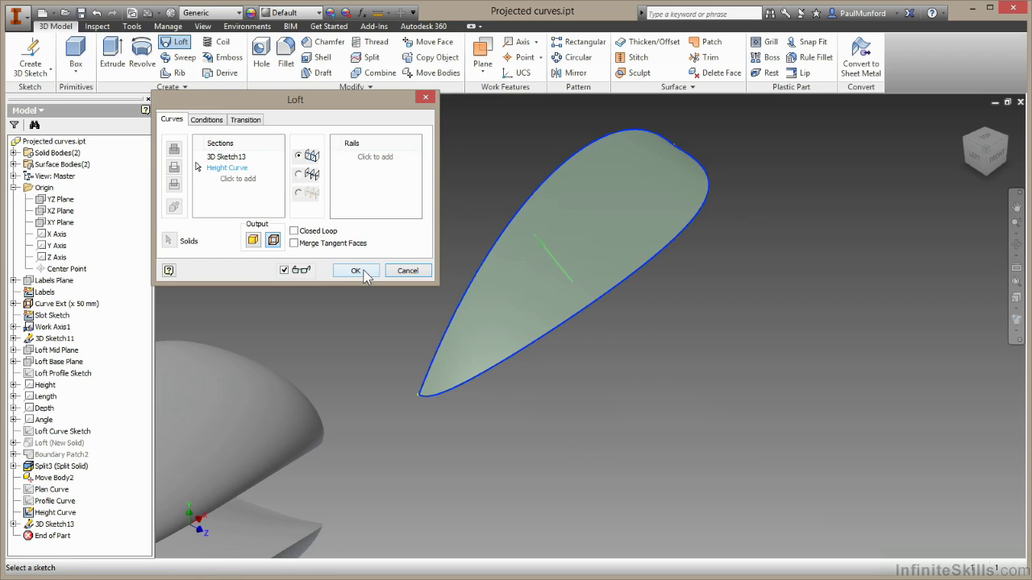
{"action": "left_click", "coordinate": [355, 271]}
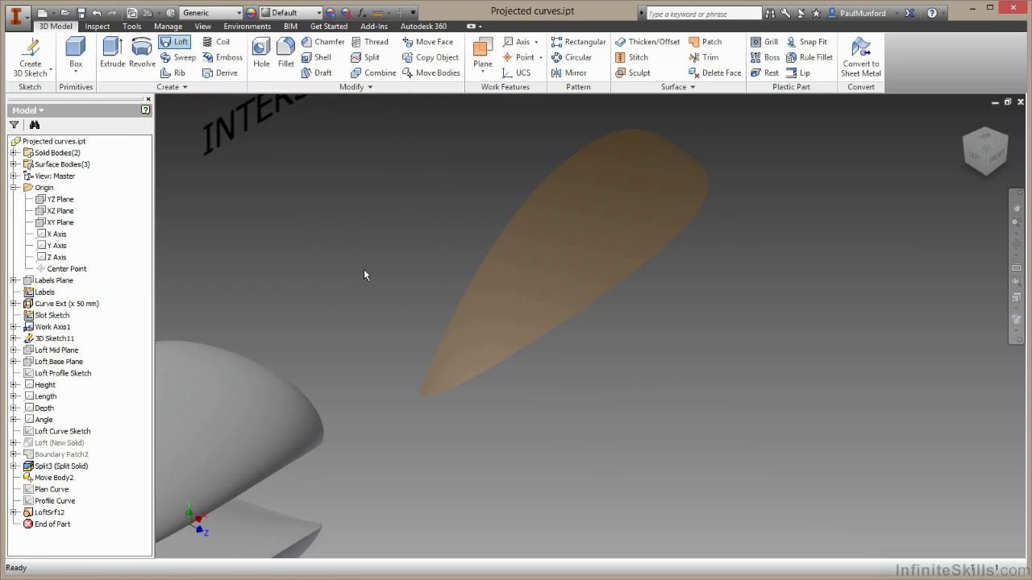